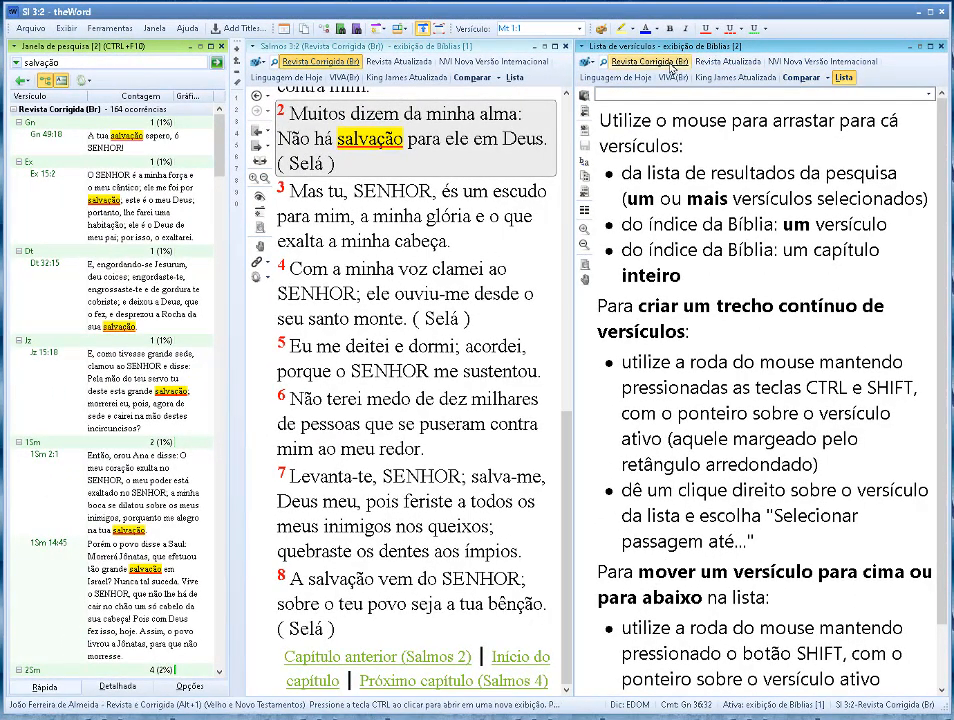
- Switch exibição de Bíblias [2] to the Revista Corrigida text and return it to its empty verse list
click(652, 64)
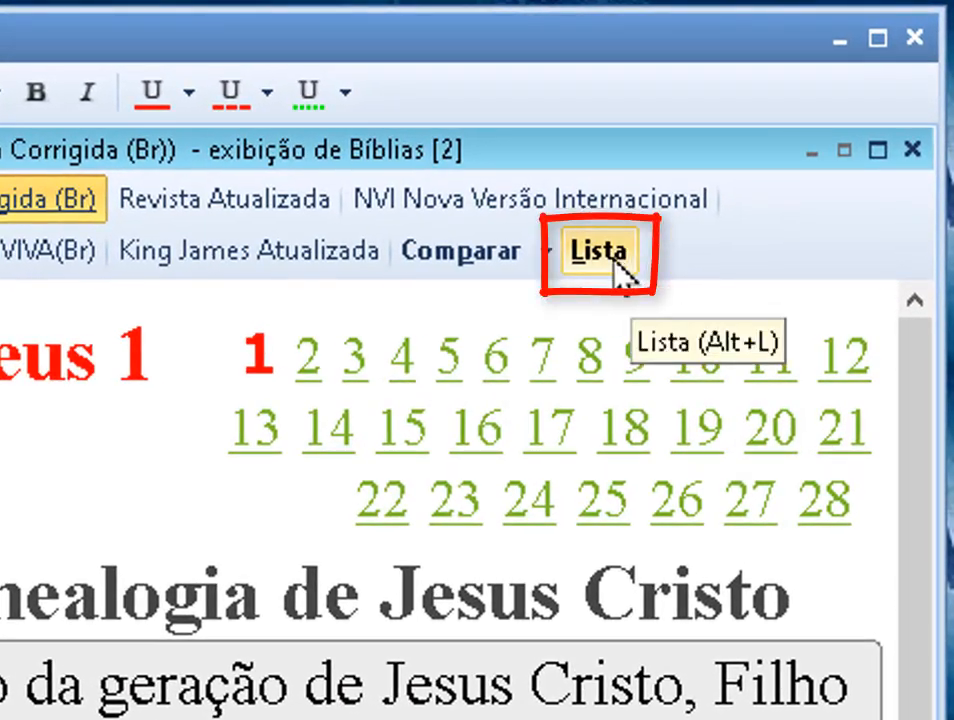
click(686, 210)
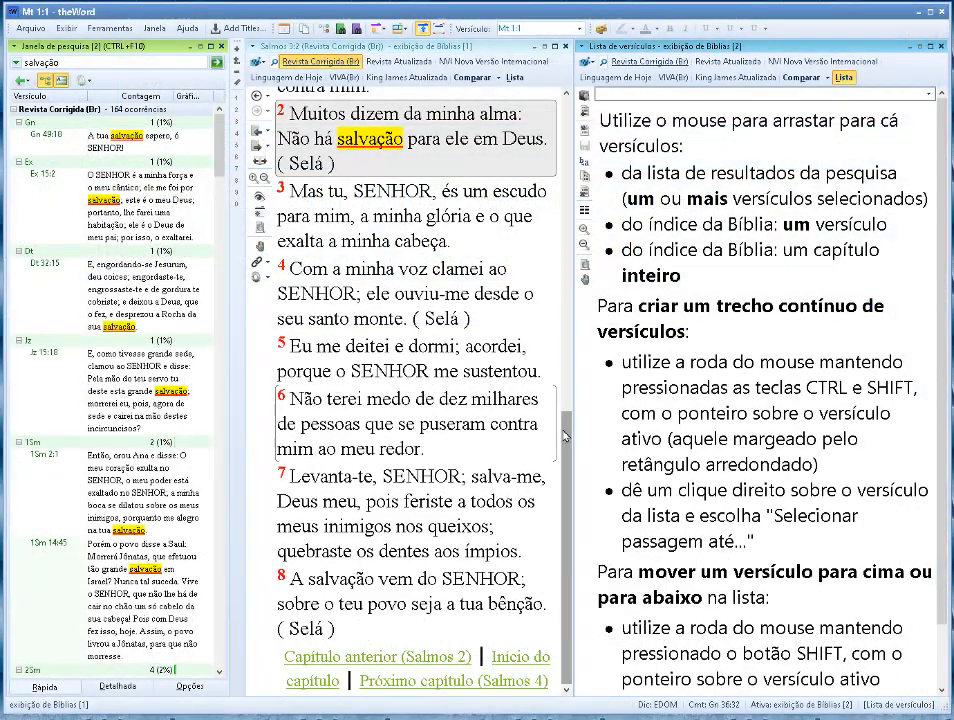
scroll(570, 300, up, 10)
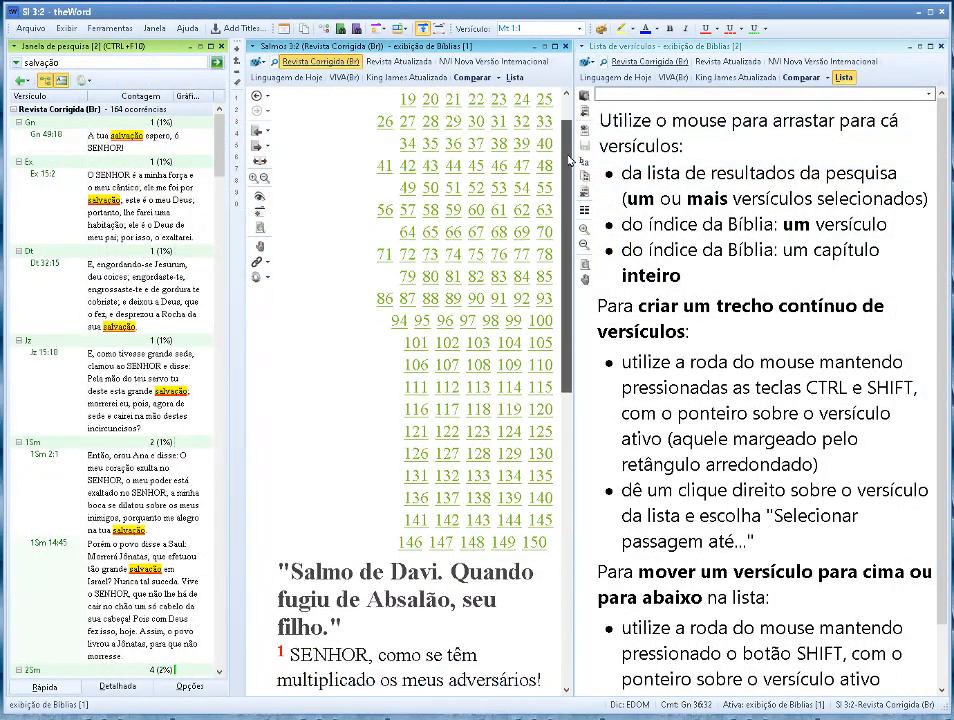
scroll(570, 160, down, 5)
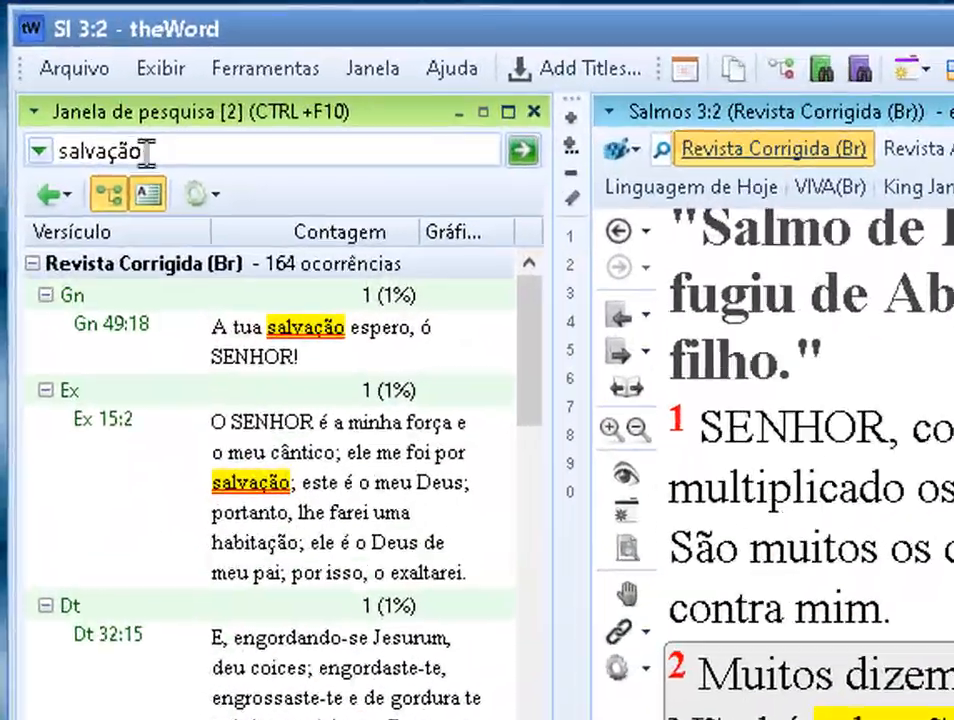
- Open Gn 49:18 from the "salvação" search results and add it to the verse list in exibição de Bíblias [2]
double_click(61, 63)
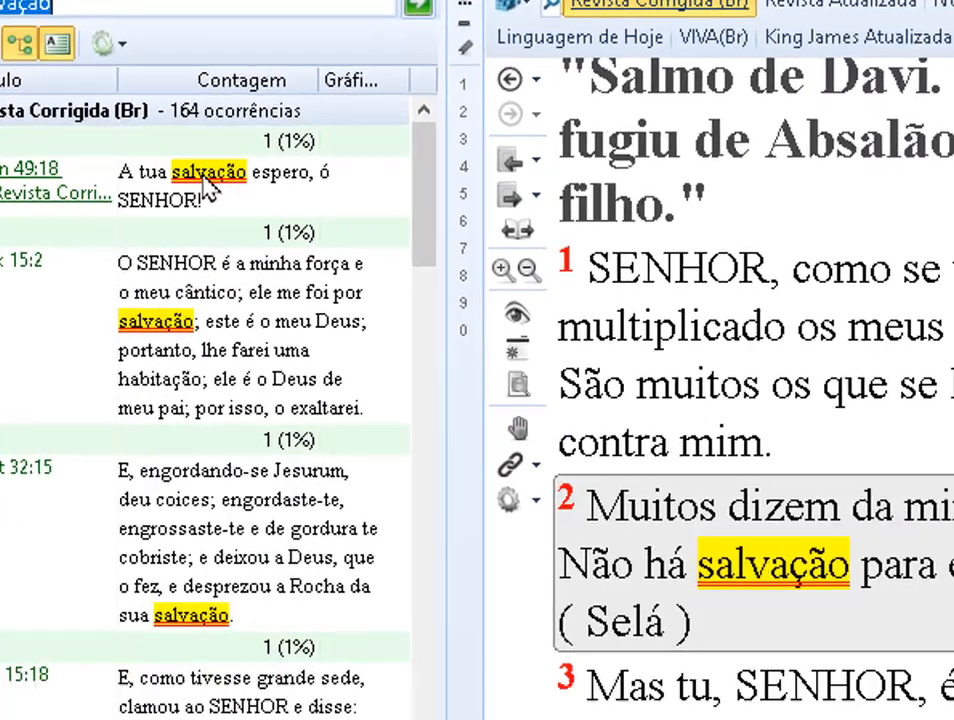
click(207, 185)
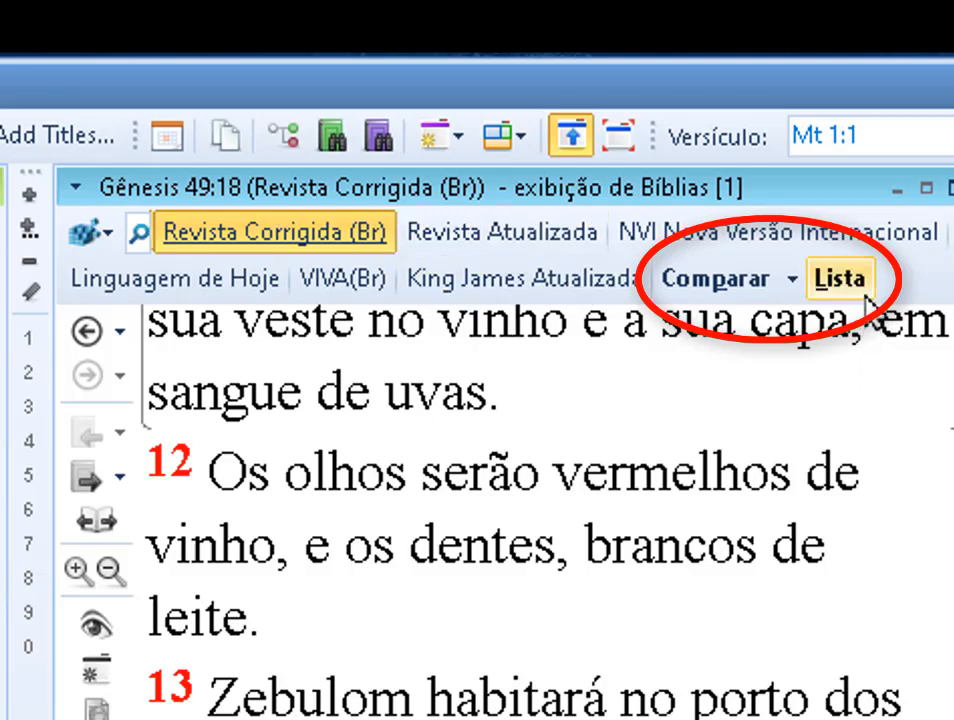
click(862, 290)
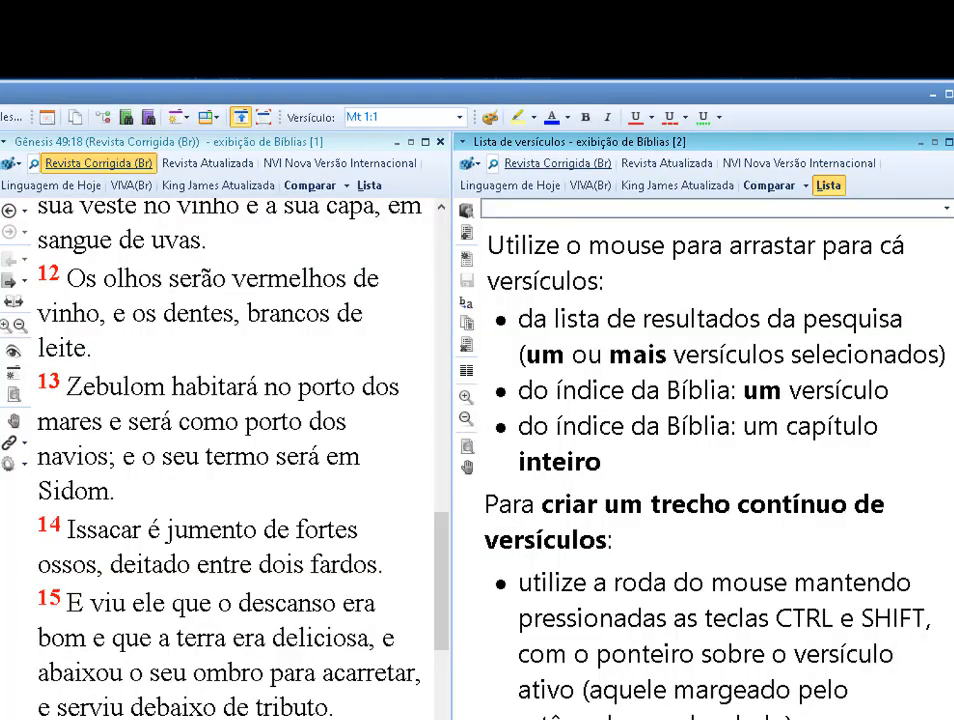
right_click(398, 662)
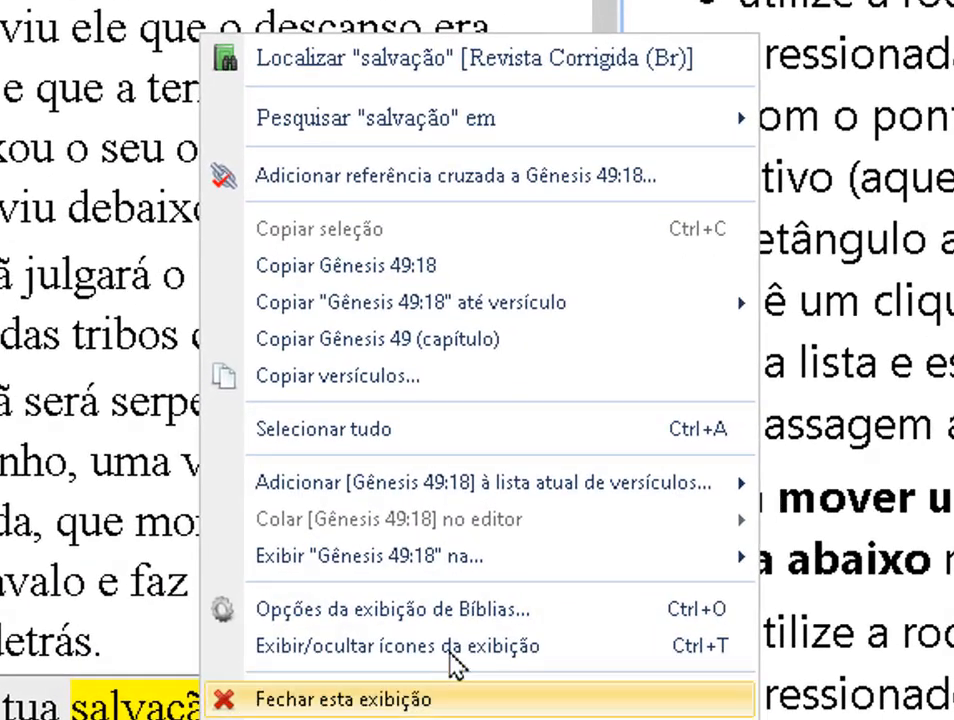
mouse_move(529, 493)
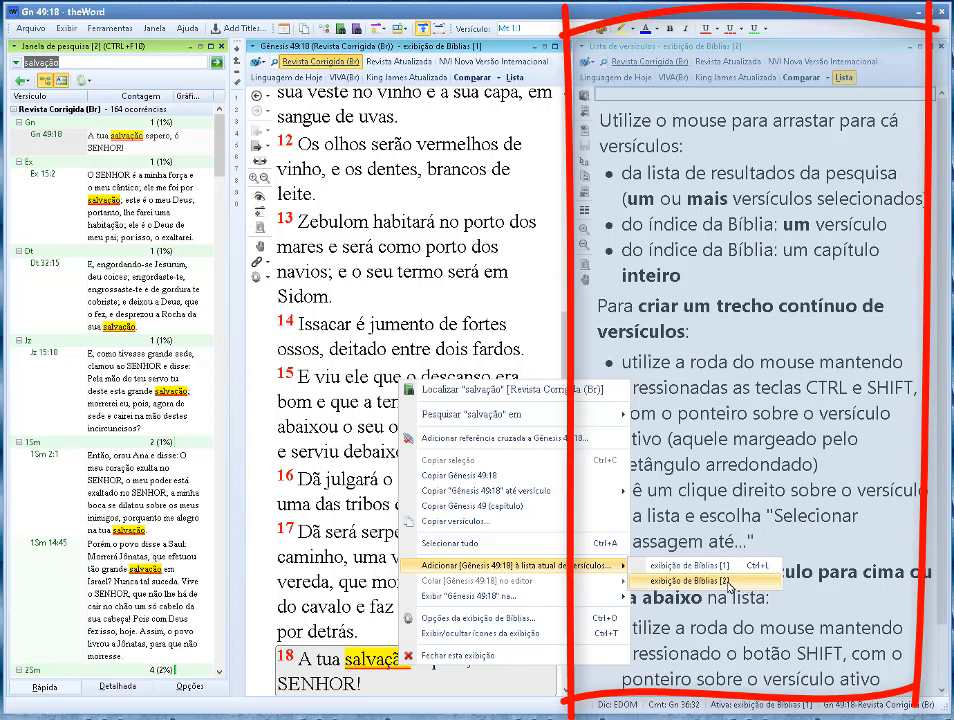
click(728, 584)
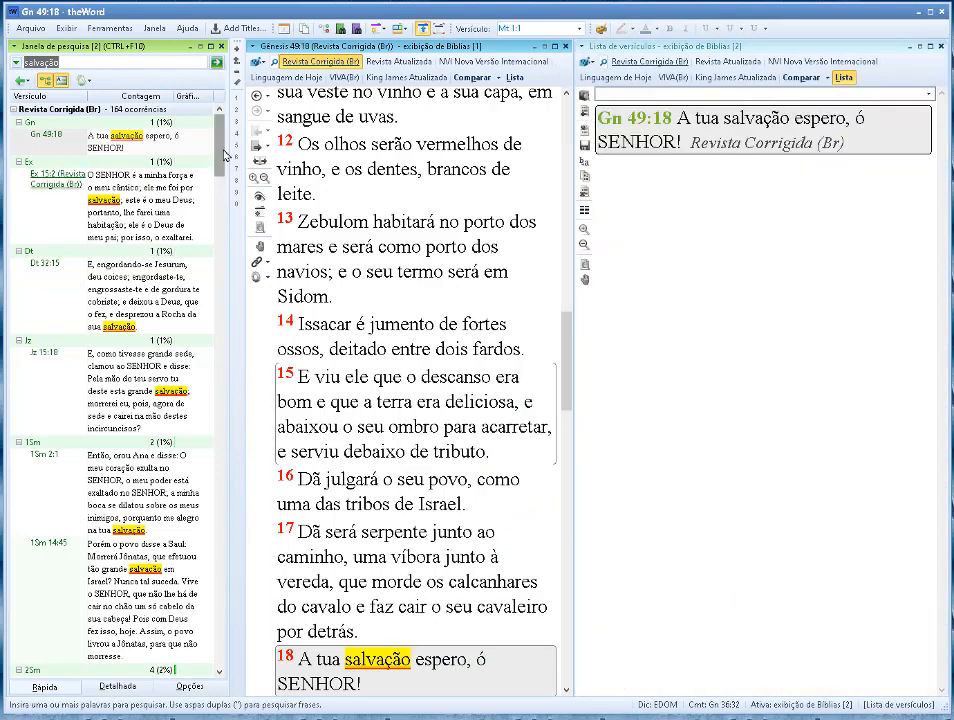
- Open 2Sm 22:36 from the search results and add it to the verse list in exibição de Bíblias [2]
drag(218, 142, 216, 212)
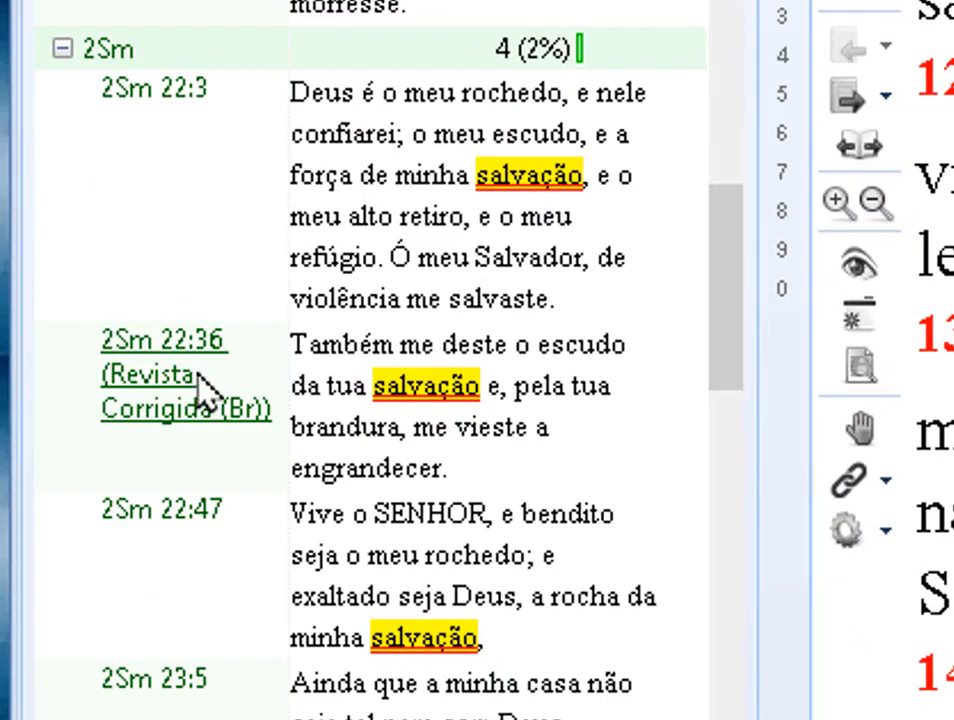
click(432, 383)
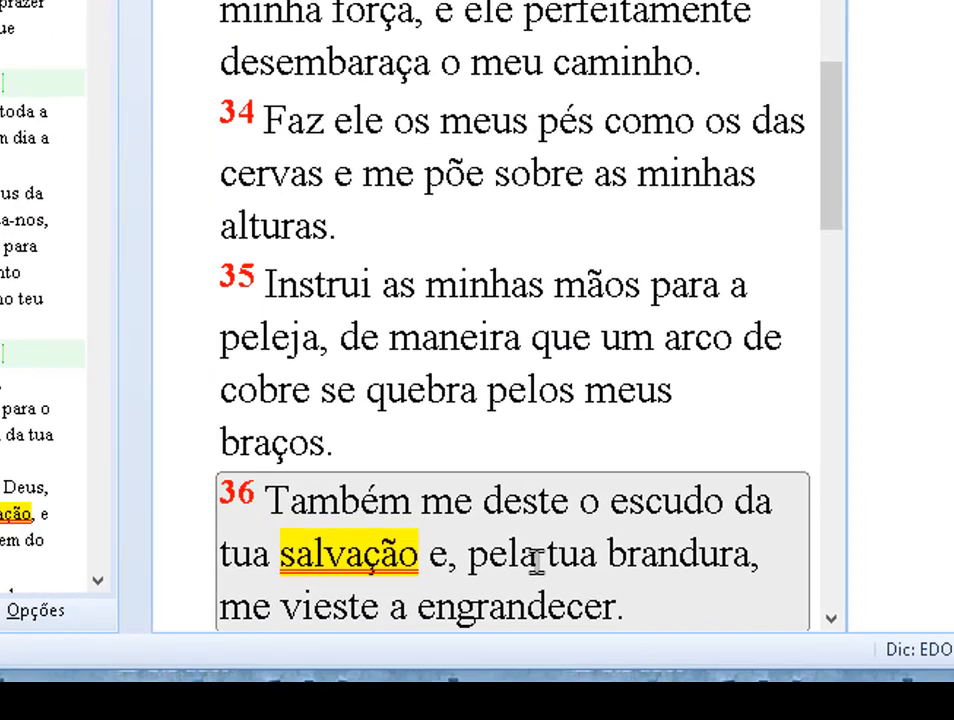
right_click(536, 563)
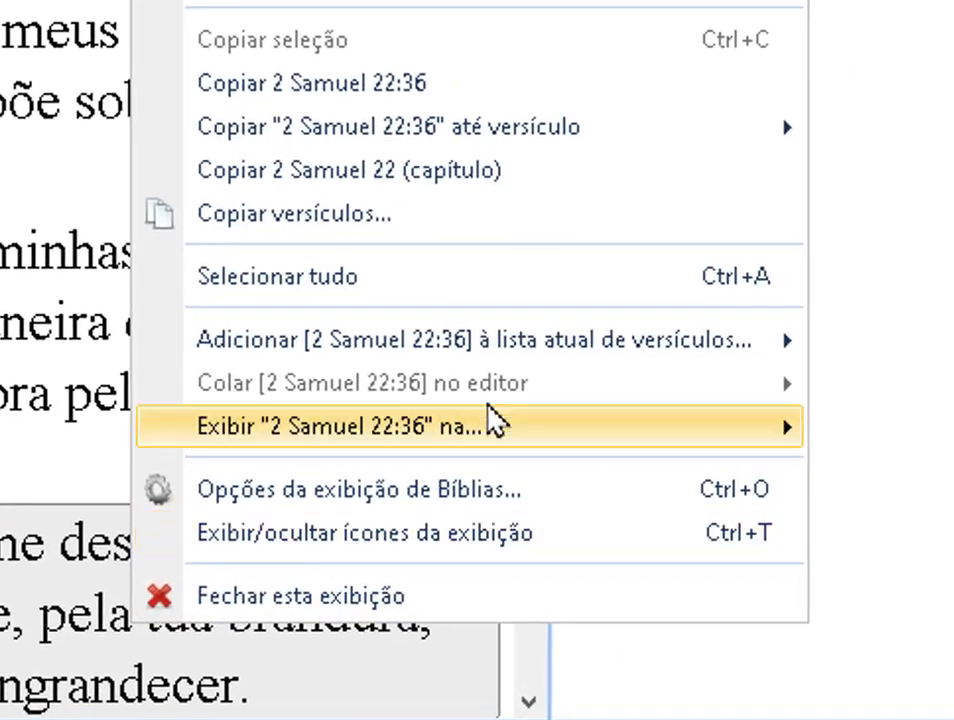
mouse_move(426, 338)
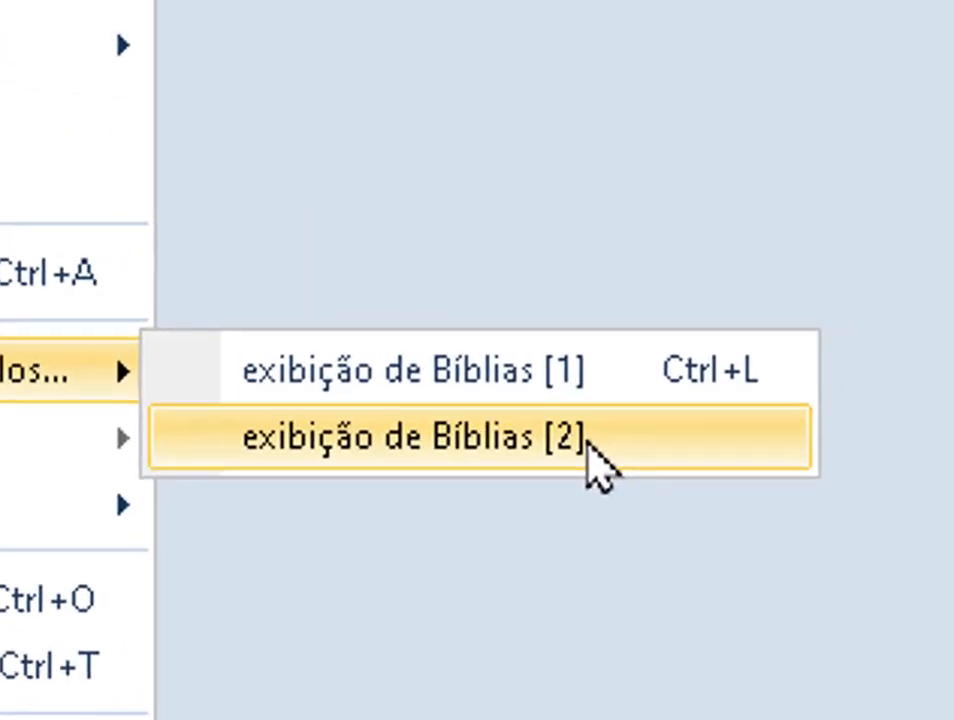
click(590, 446)
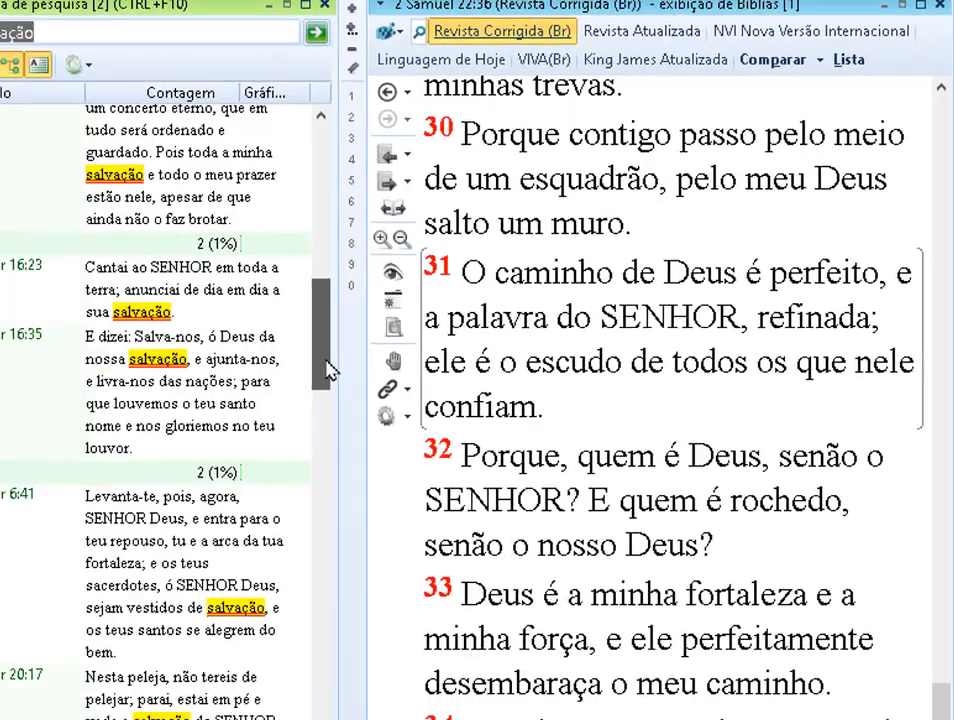
- Open Sl 13:5 from the search results and add it to the verse list in exibição de Bíblias [2]
drag(330, 366, 560, 437)
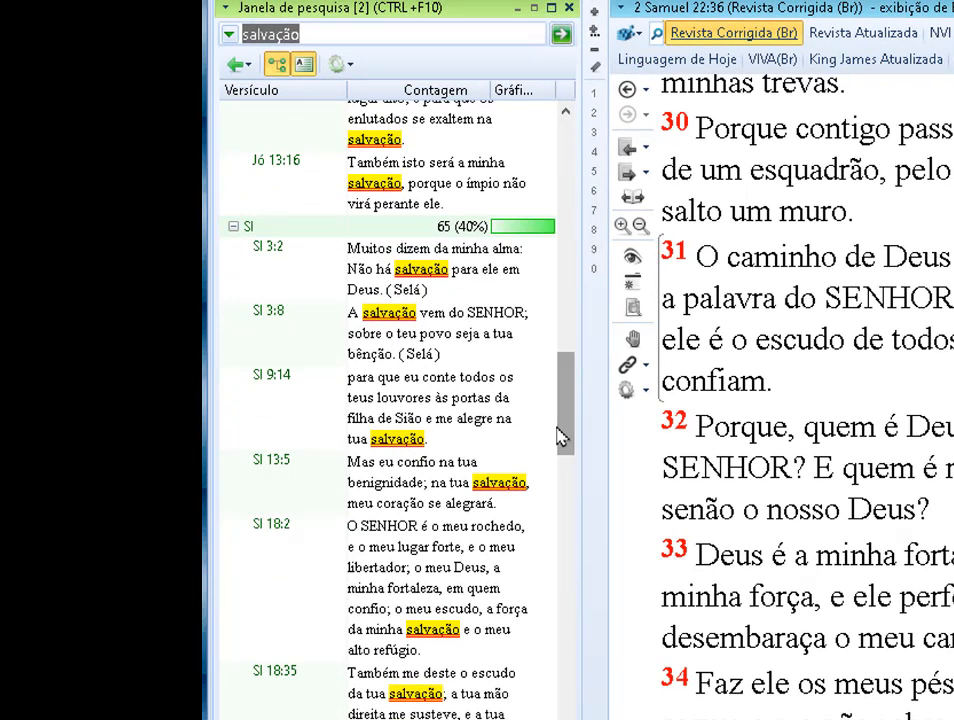
click(427, 486)
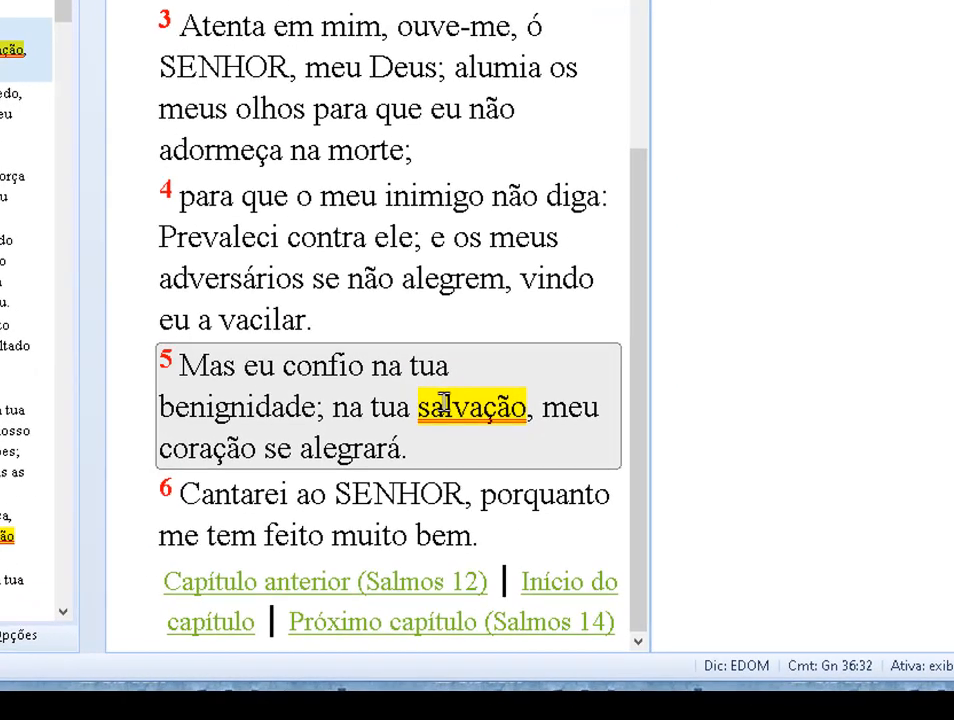
right_click(447, 412)
mouse_move(714, 234)
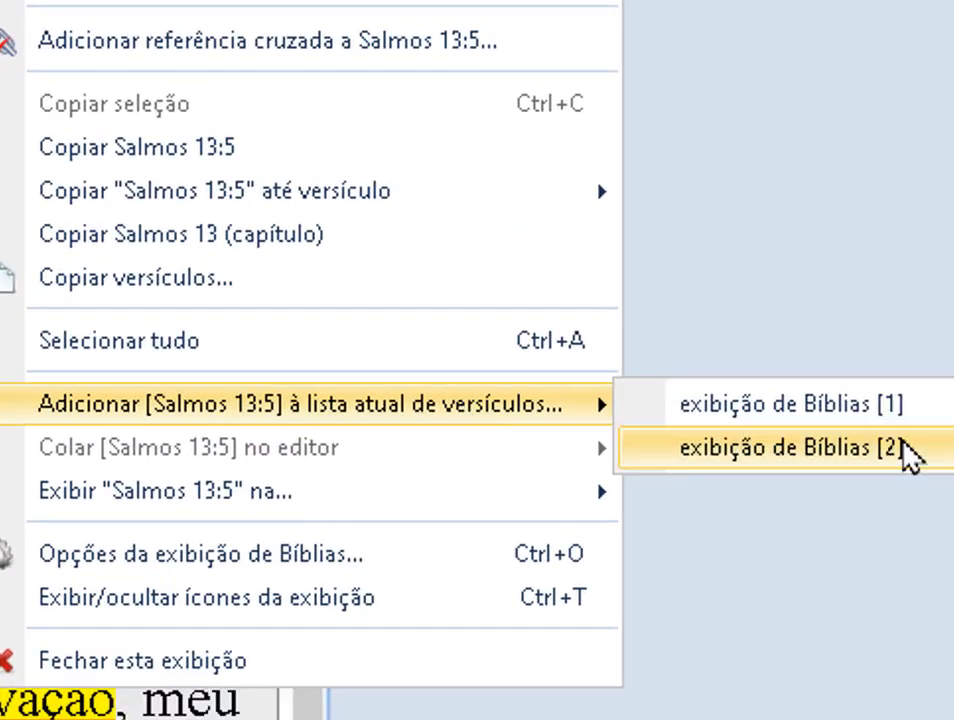
click(910, 455)
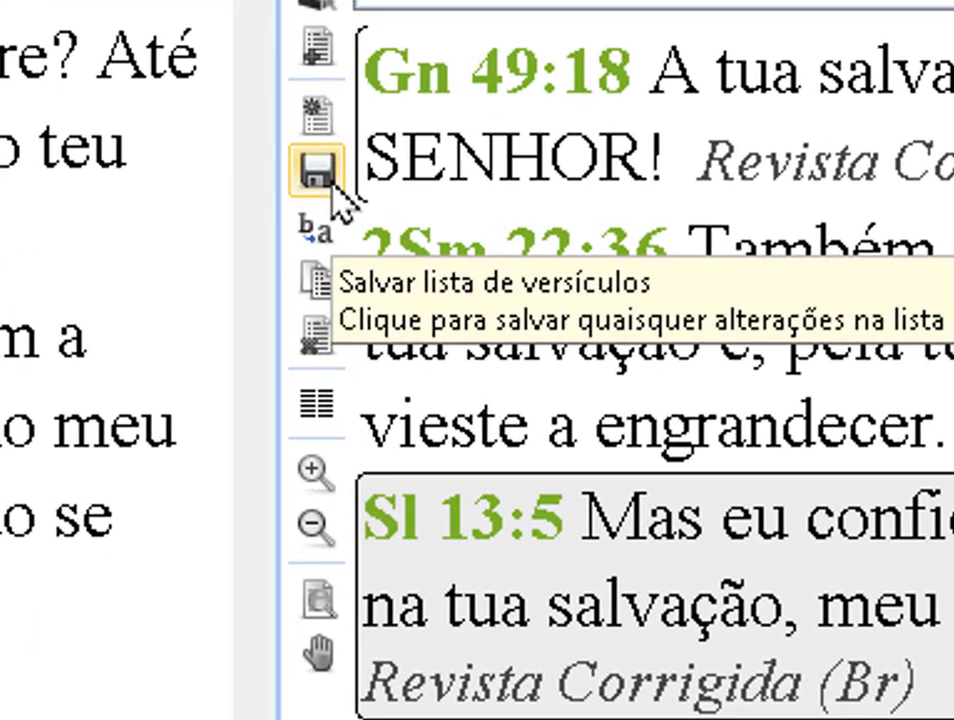
- Save the verse list with the title "Salvação" and reopen it from the overview of all saved lists
click(333, 185)
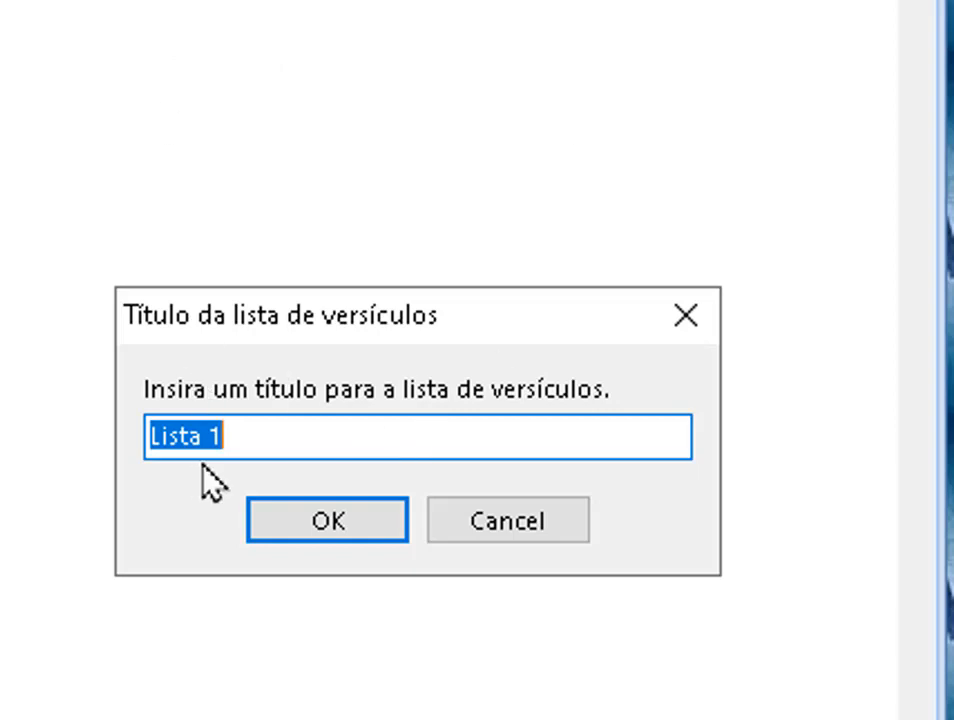
text(Salvação)
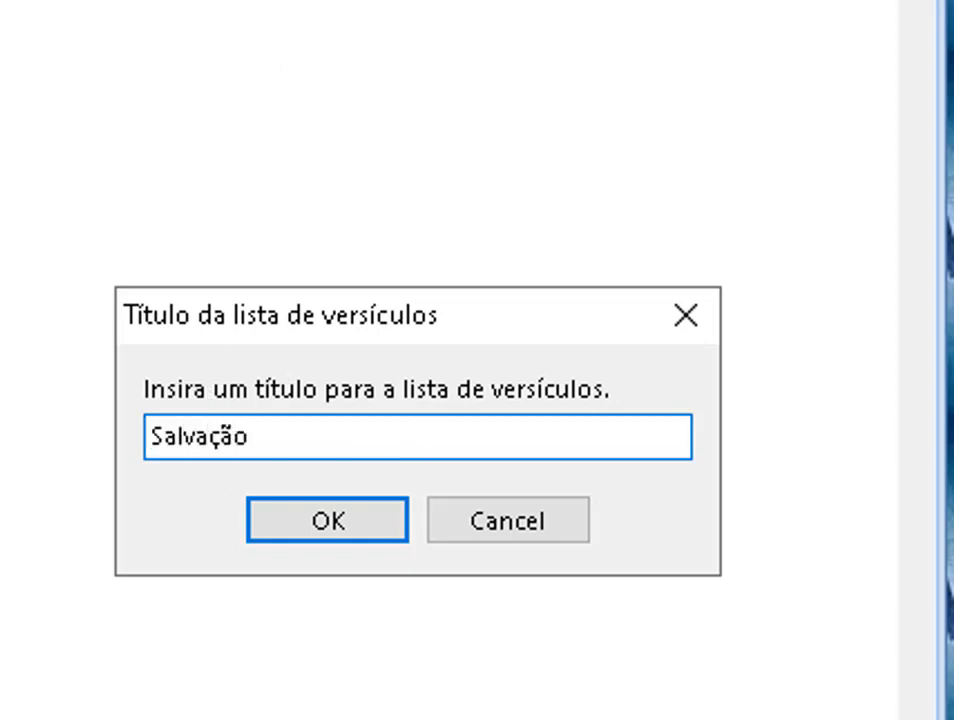
click(367, 530)
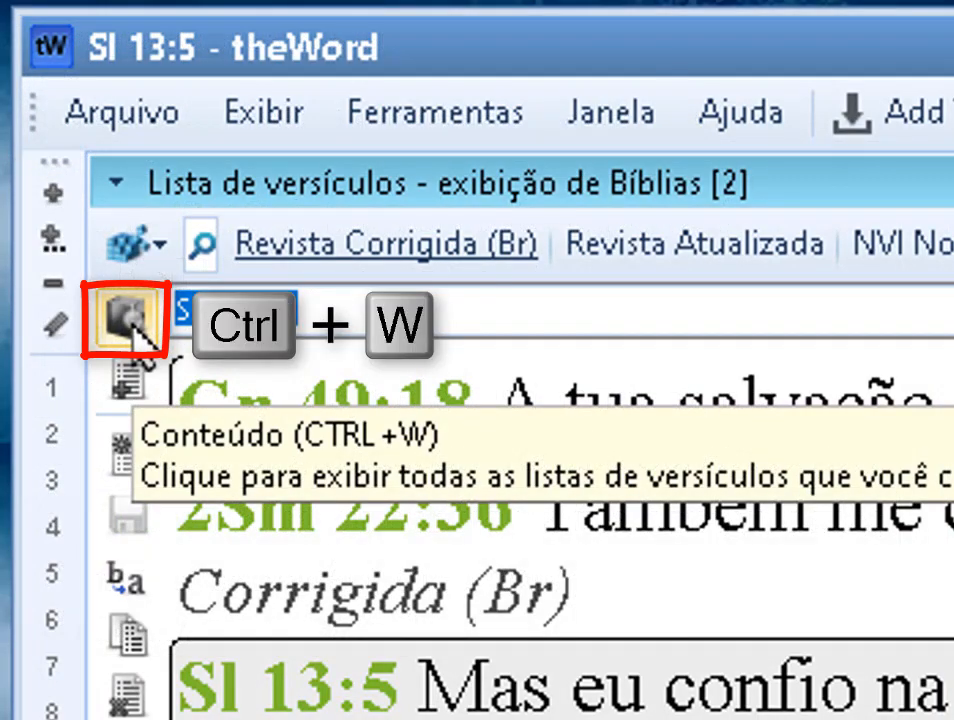
click(130, 322)
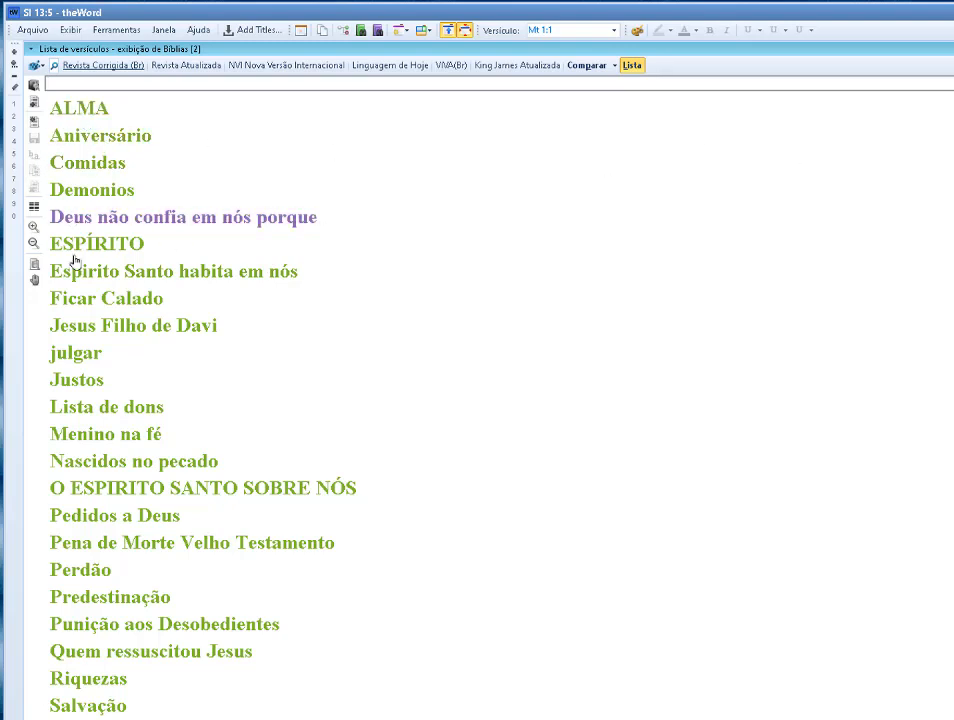
click(102, 704)
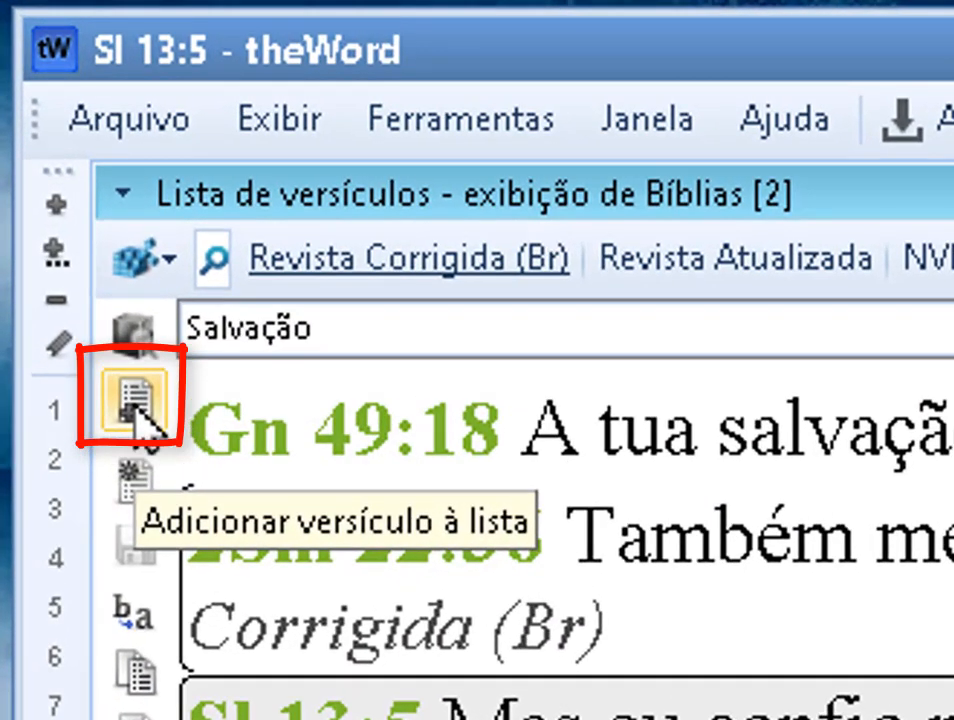
- Examine the book, chapter and verse picker for adding a reference to the list, browsing Zacarias 1, and cancel
click(139, 405)
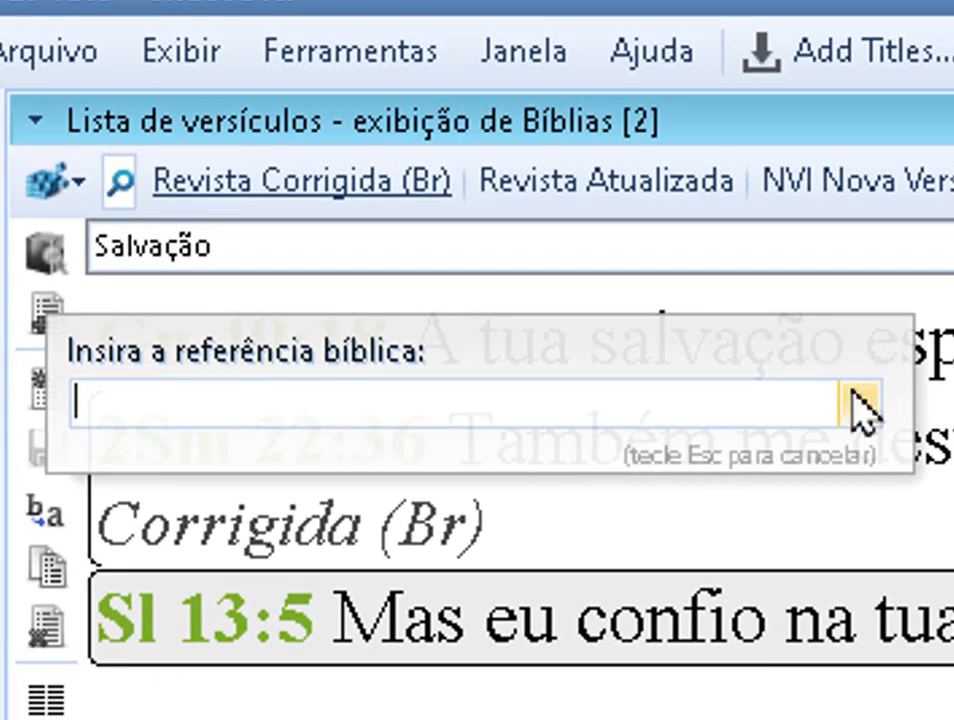
click(858, 404)
mouse_move(481, 185)
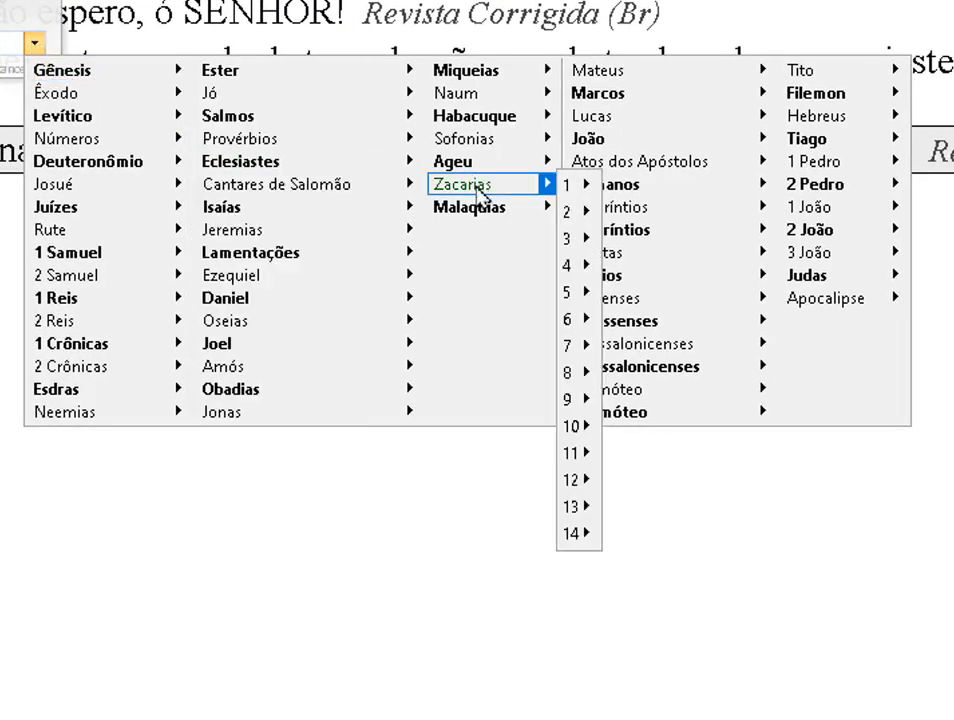
mouse_move(579, 192)
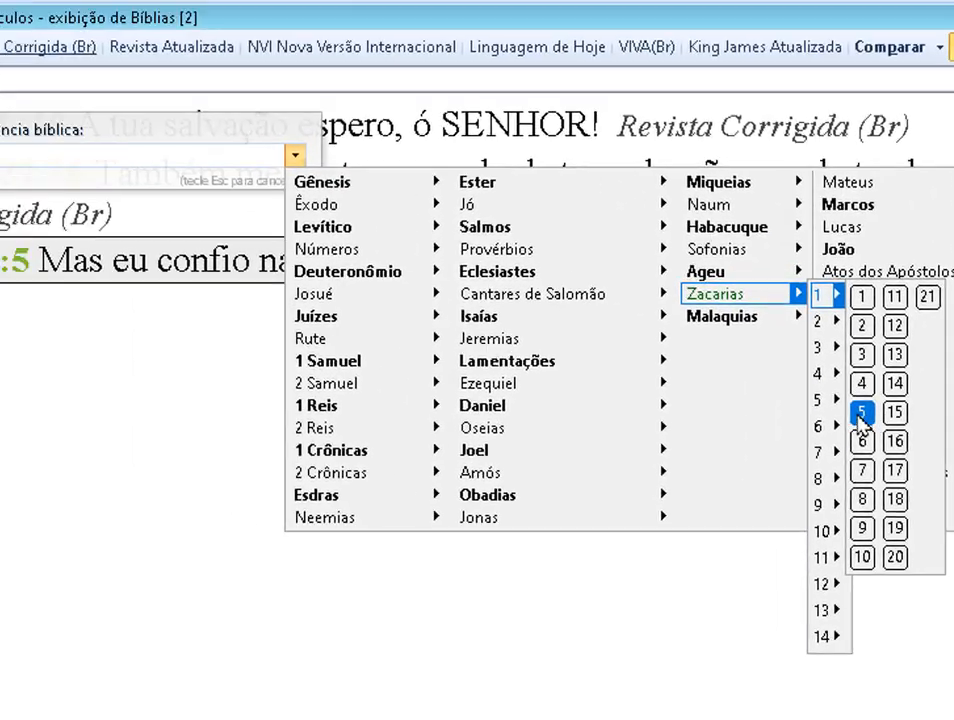
key(Escape)
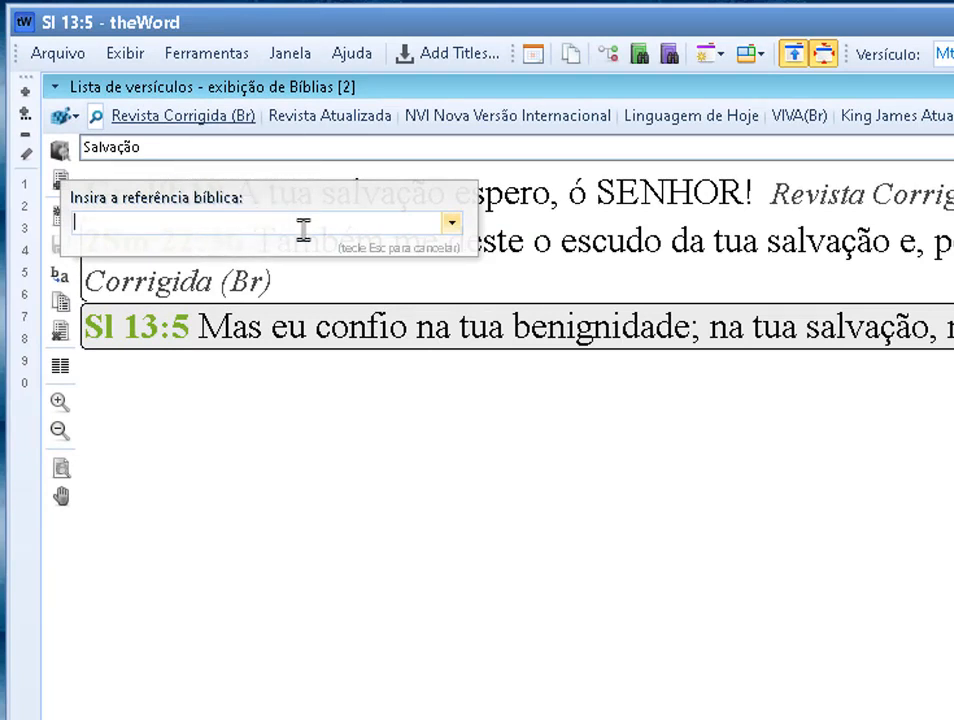
key(Escape)
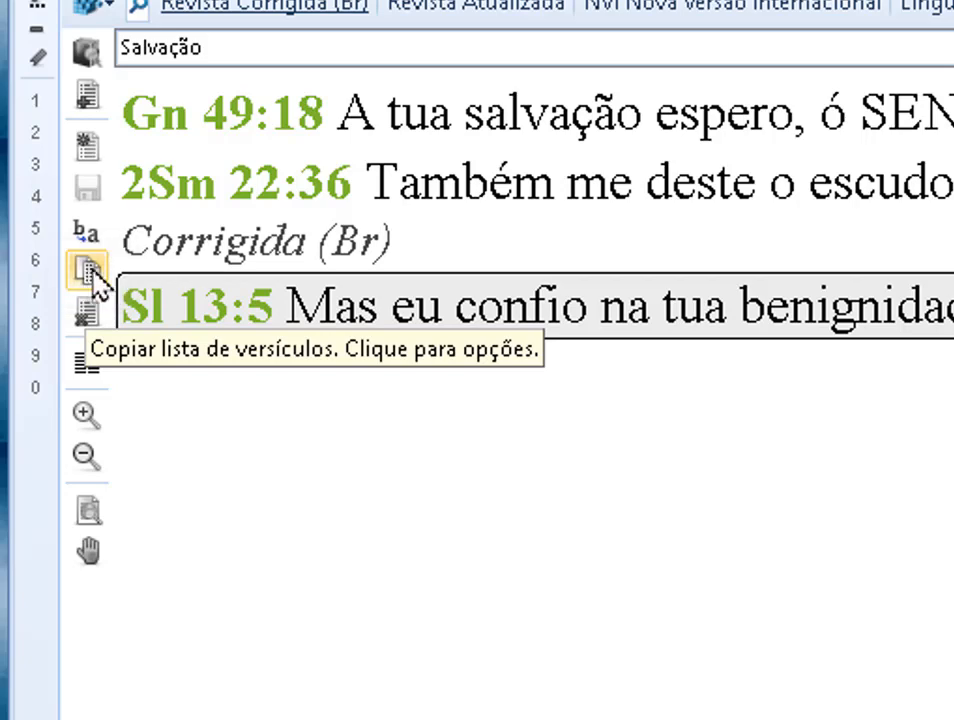
- Open the Copiar versículos dialog for copying all verses of the Salvação list
click(93, 268)
click(226, 345)
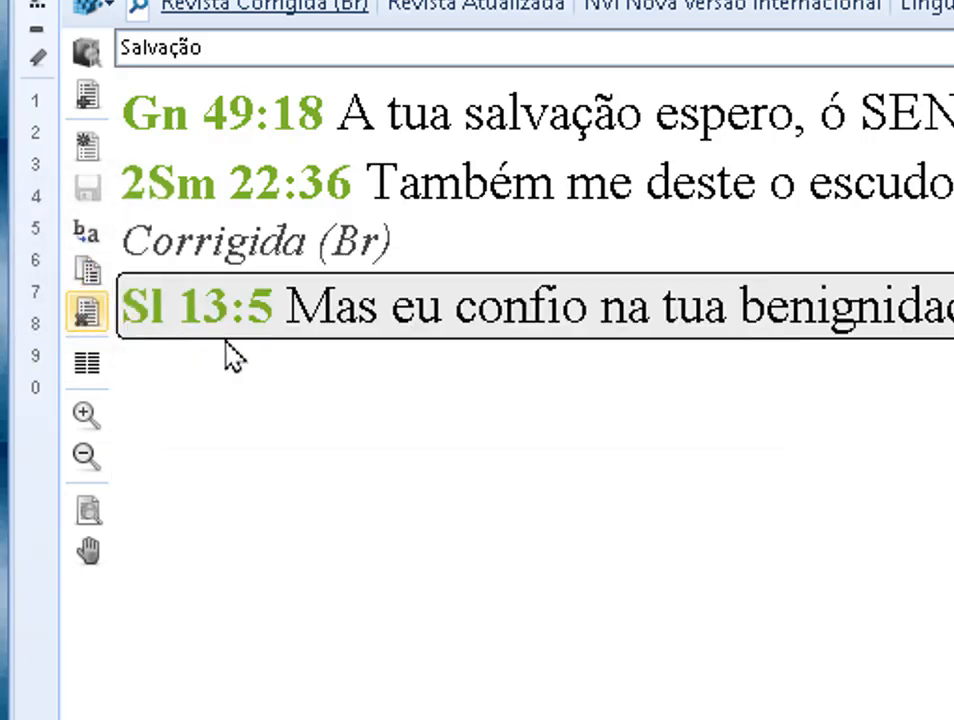
click(101, 276)
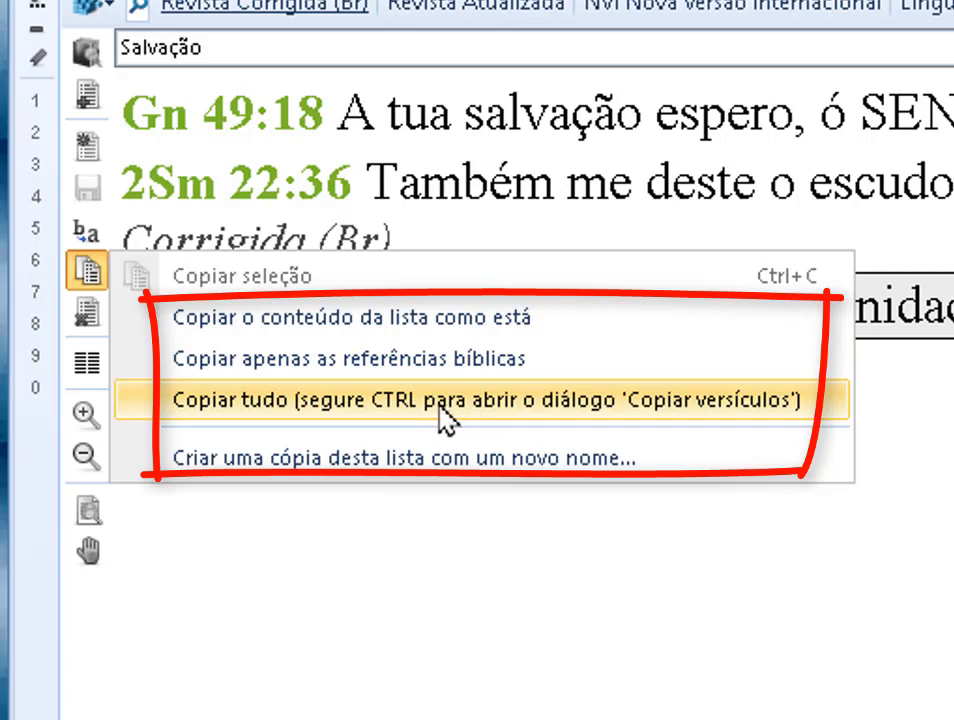
ctrl+click(417, 417)
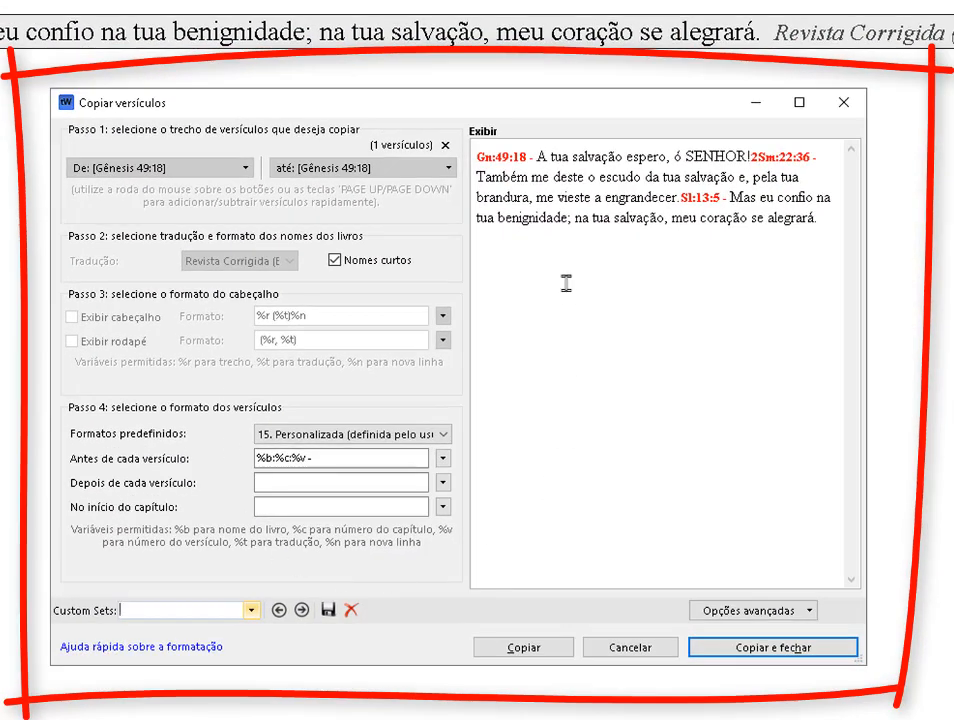
- Examine the verse copy preview and the variables available for the text before each verse
click(483, 160)
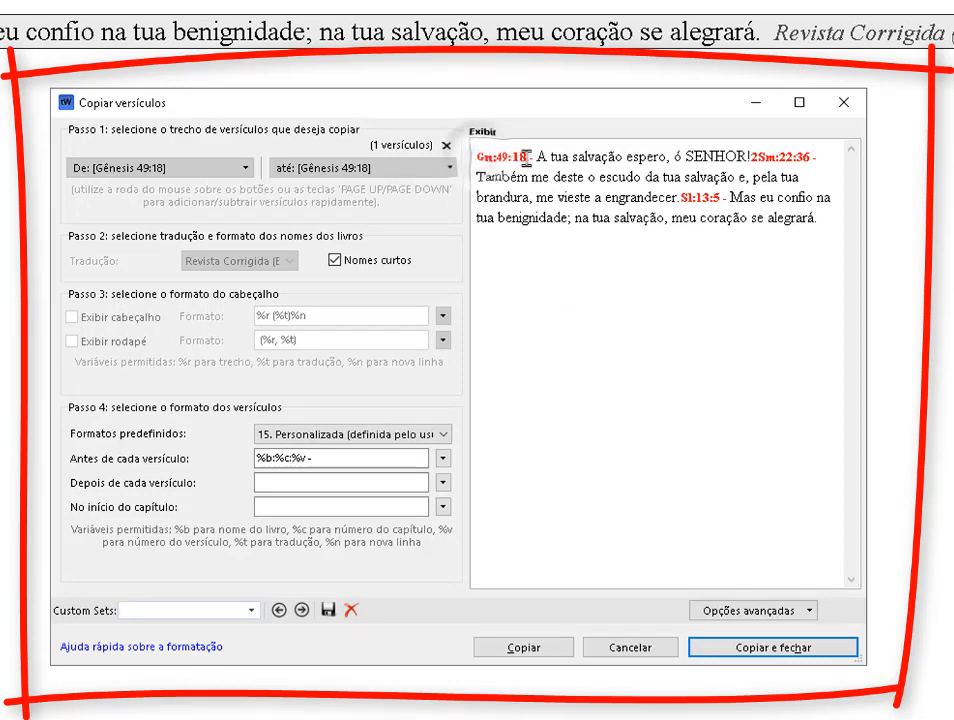
click(443, 459)
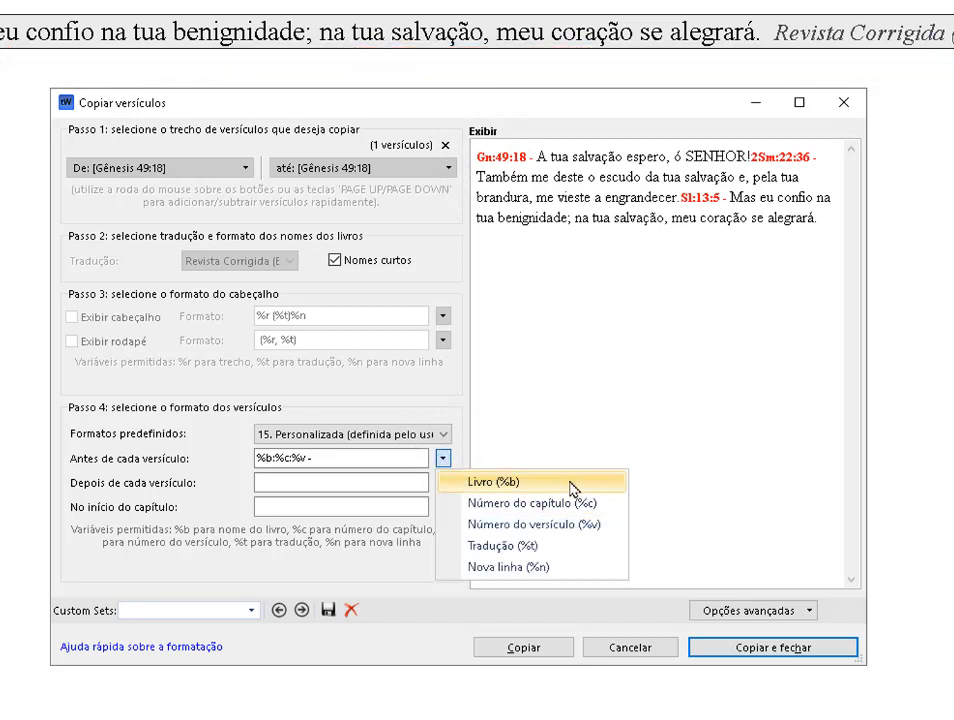
click(648, 353)
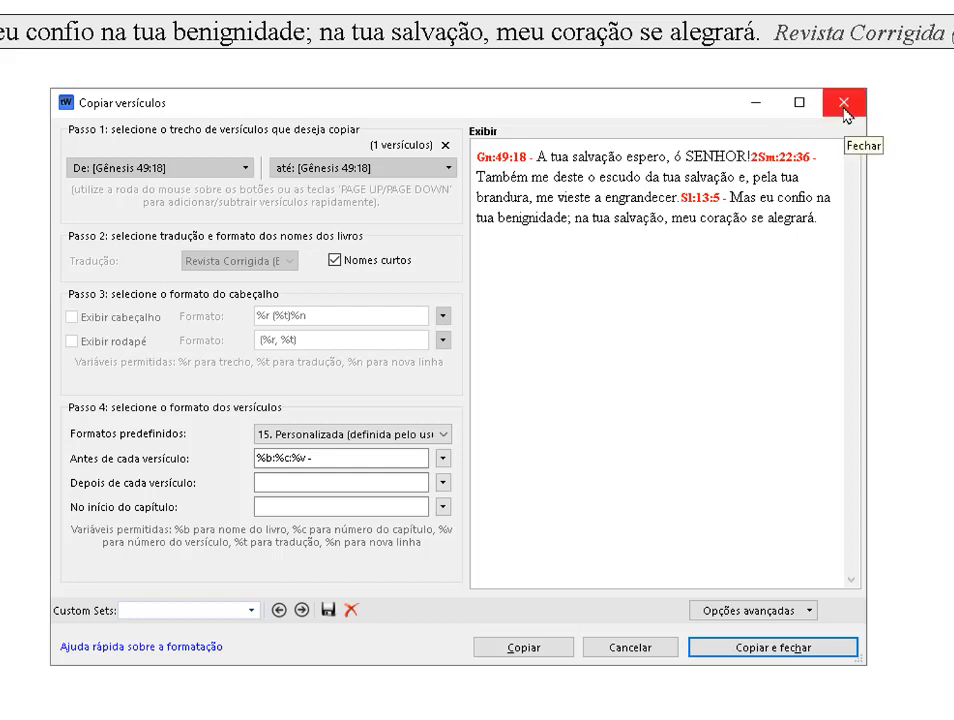
- Cancel the verse copy and decline clearing the Salvação list
click(630, 648)
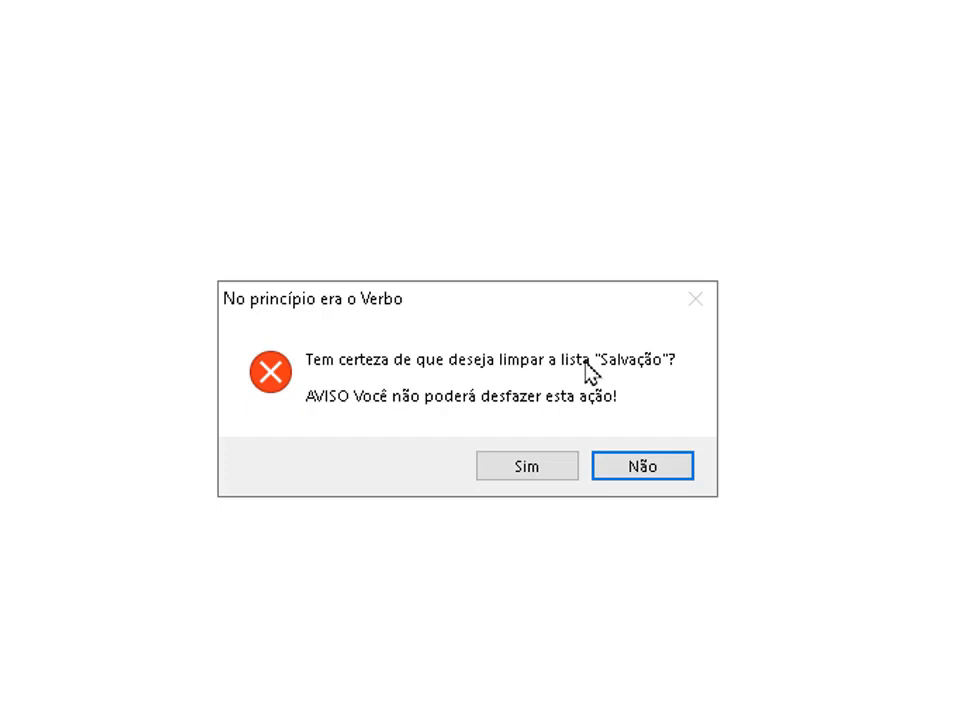
click(664, 476)
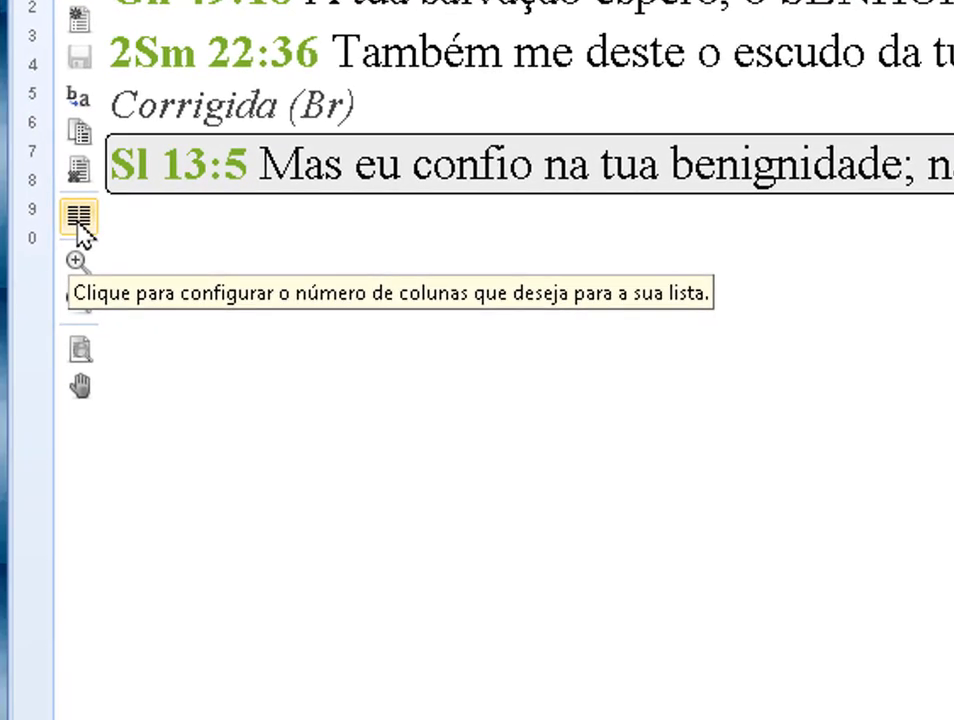
- Try the Salvação list in two and four columns, and leave it laid out in three
click(78, 220)
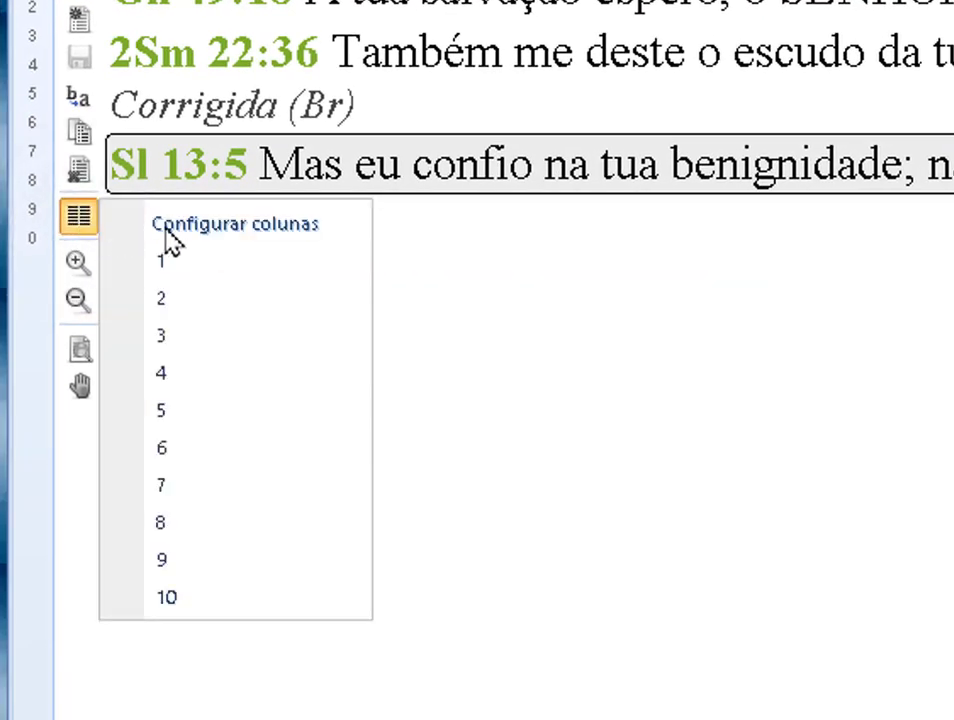
click(163, 298)
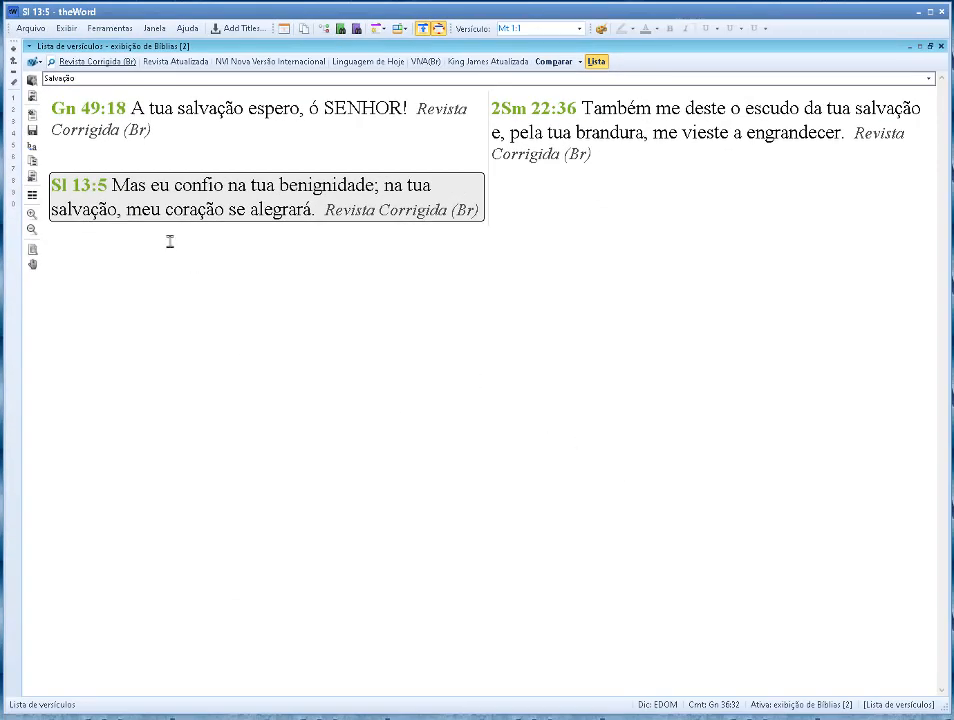
click(33, 196)
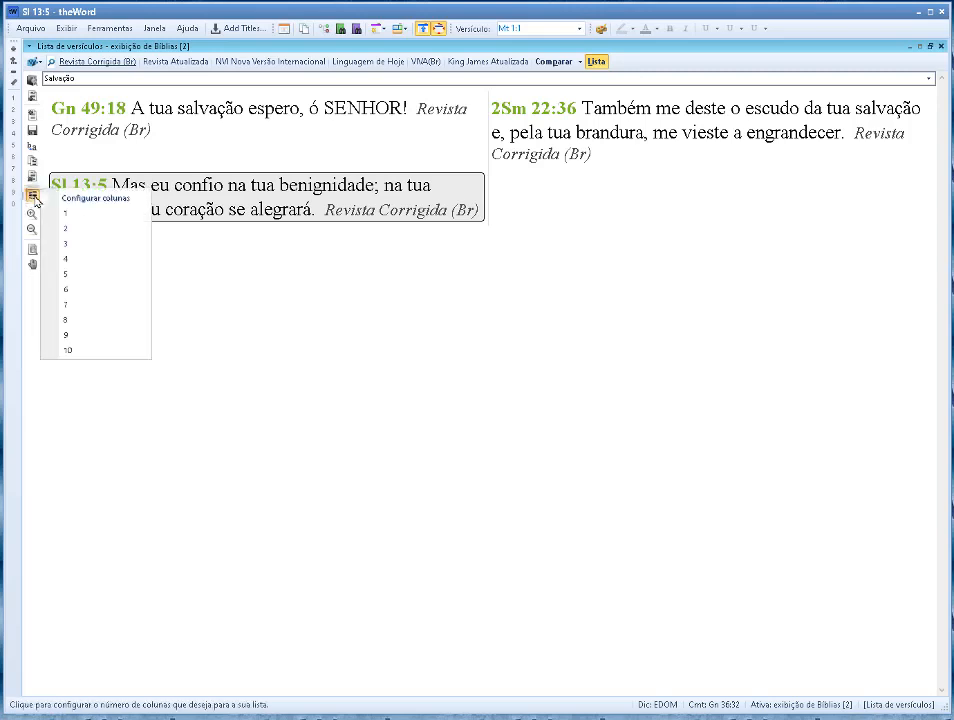
click(80, 243)
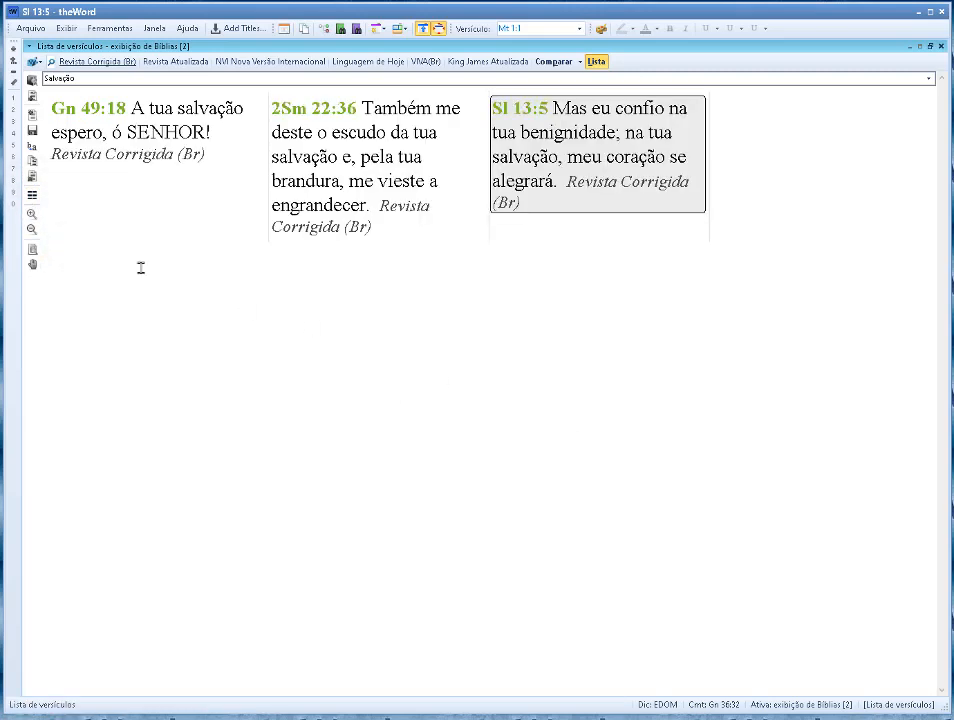
click(33, 194)
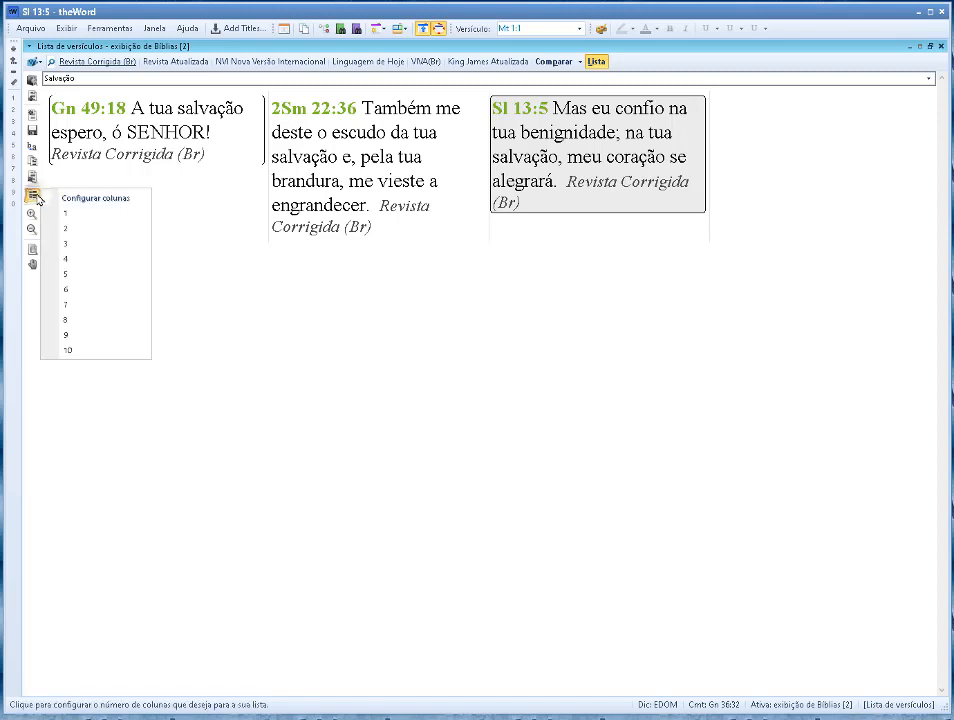
click(77, 243)
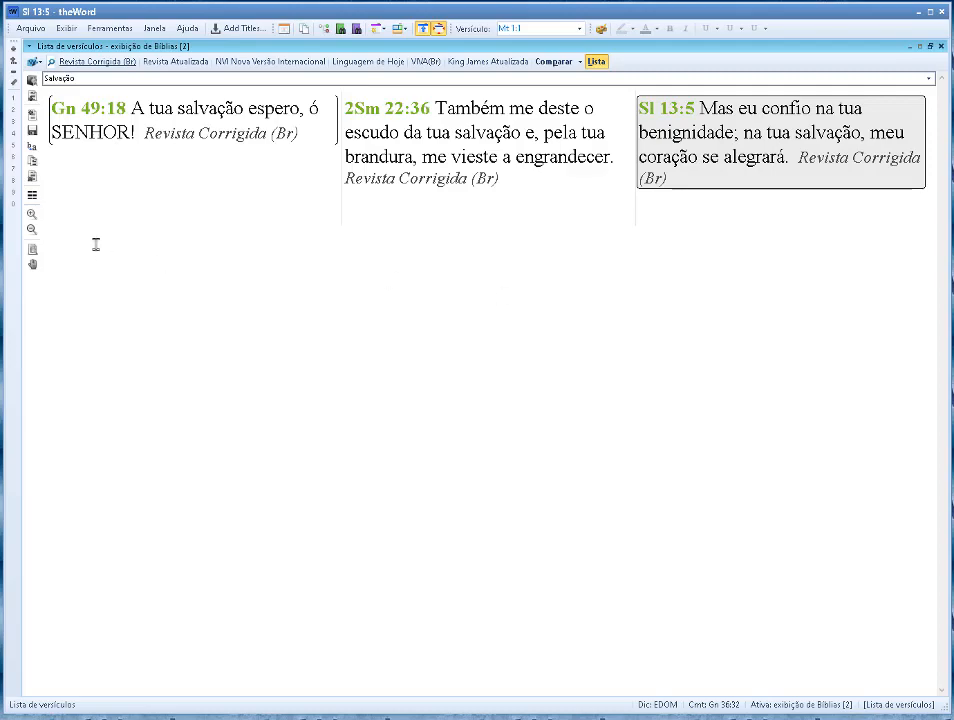
- Enlarge the verse list's font by a few increments and reduce it again
click(32, 213)
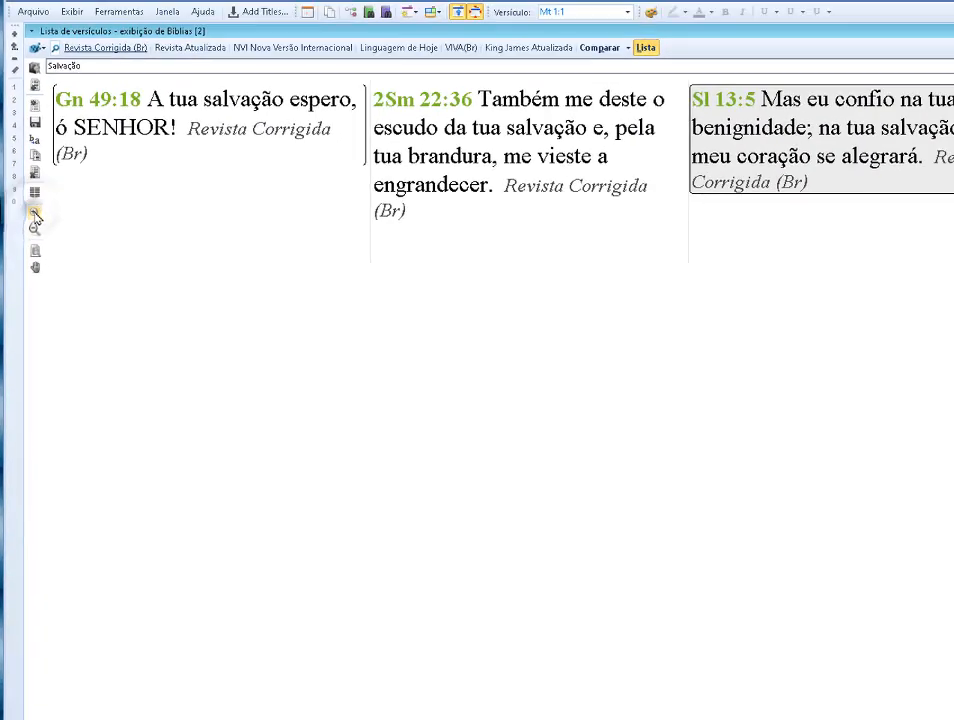
click(35, 215)
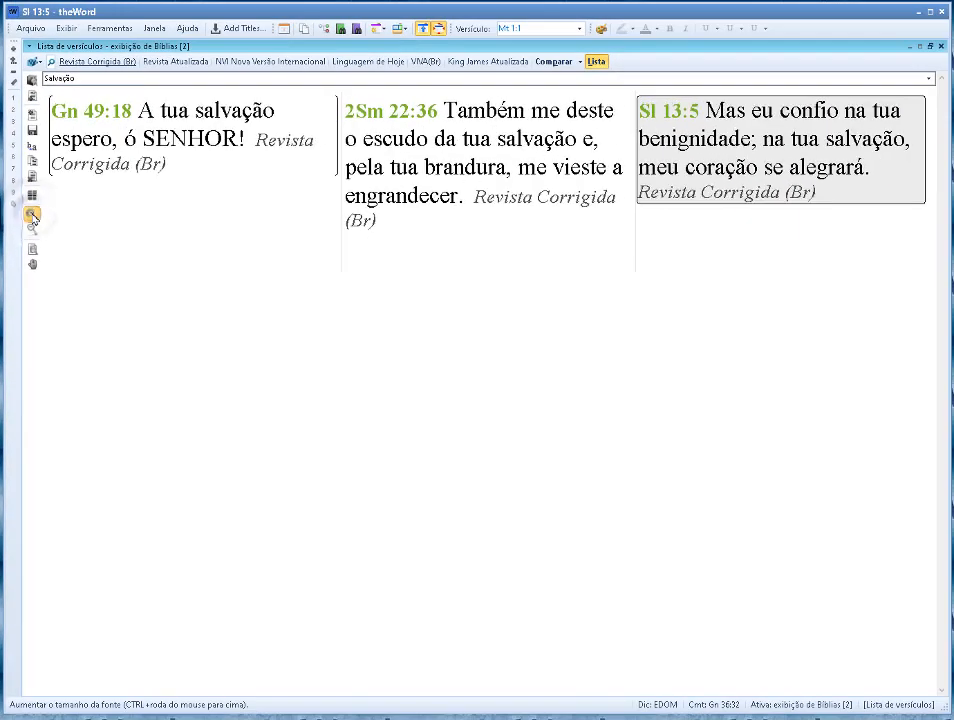
click(35, 228)
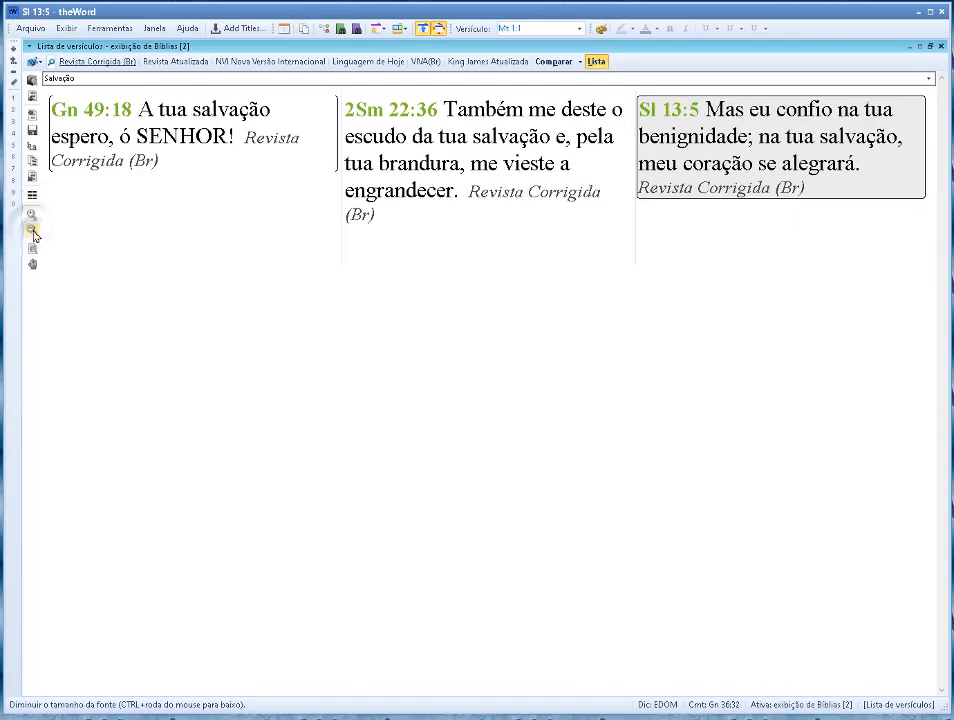
click(33, 230)
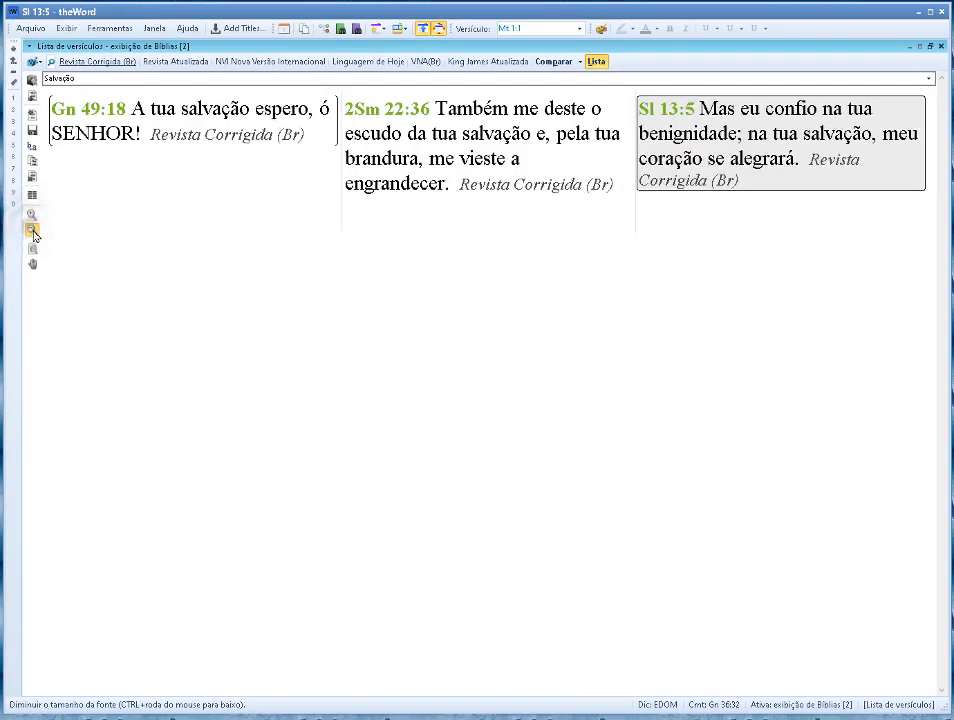
click(33, 230)
click(33, 230)
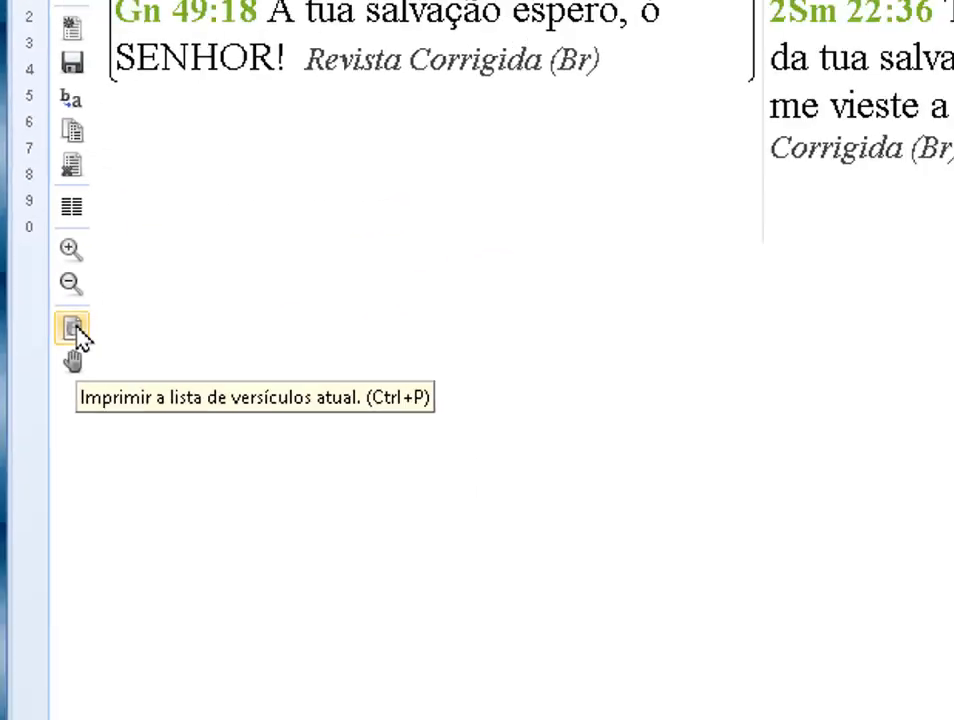
- Open the print preview of the Salvação list and enlarge the preview window
click(73, 331)
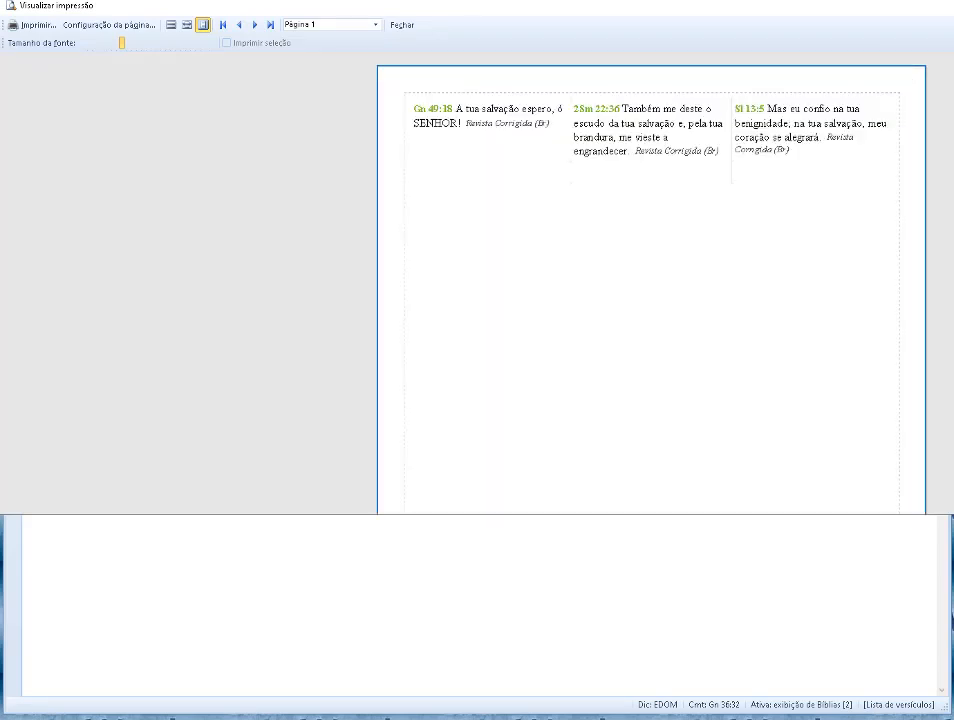
drag(948, 514, 940, 702)
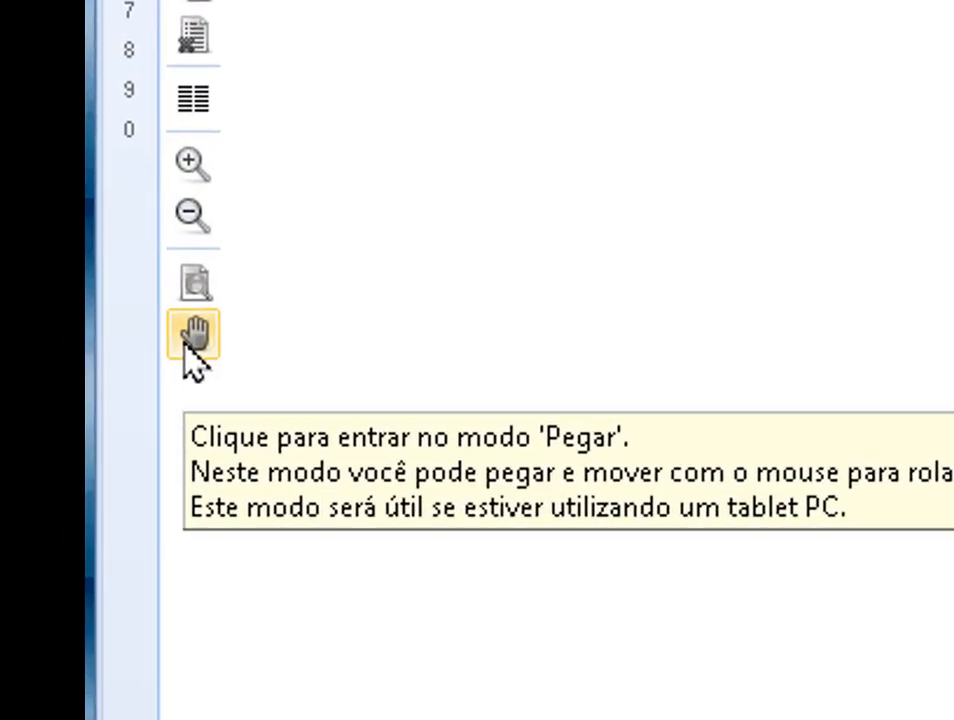
- Enable the 'Pegar' mode and open the saved list O ESPIRITO SANTO SOBRE NÓS
click(192, 345)
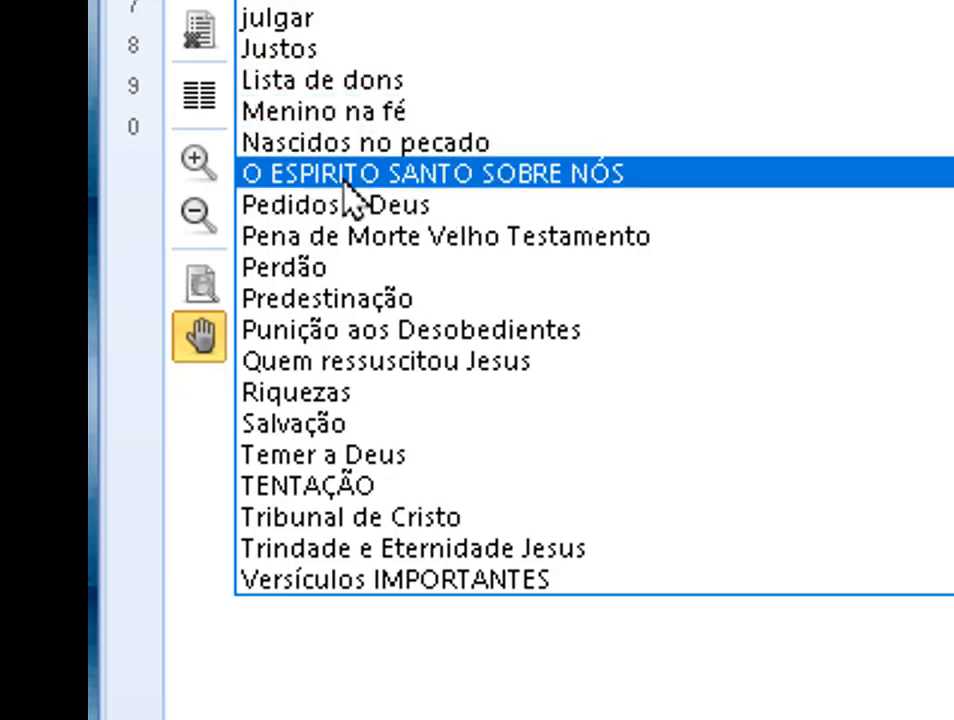
click(537, 176)
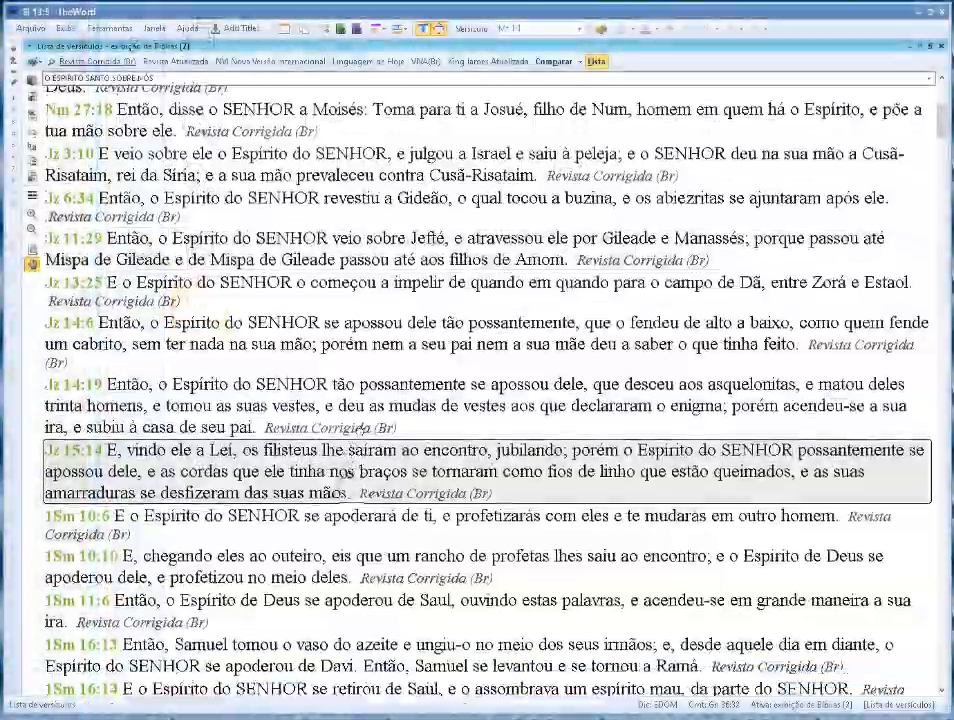
- Examine the verses of the O ESPIRITO SANTO SOBRE NÓS list by moving the content up and down in 'Pegar' mode
scroll(332, 428, down, 6)
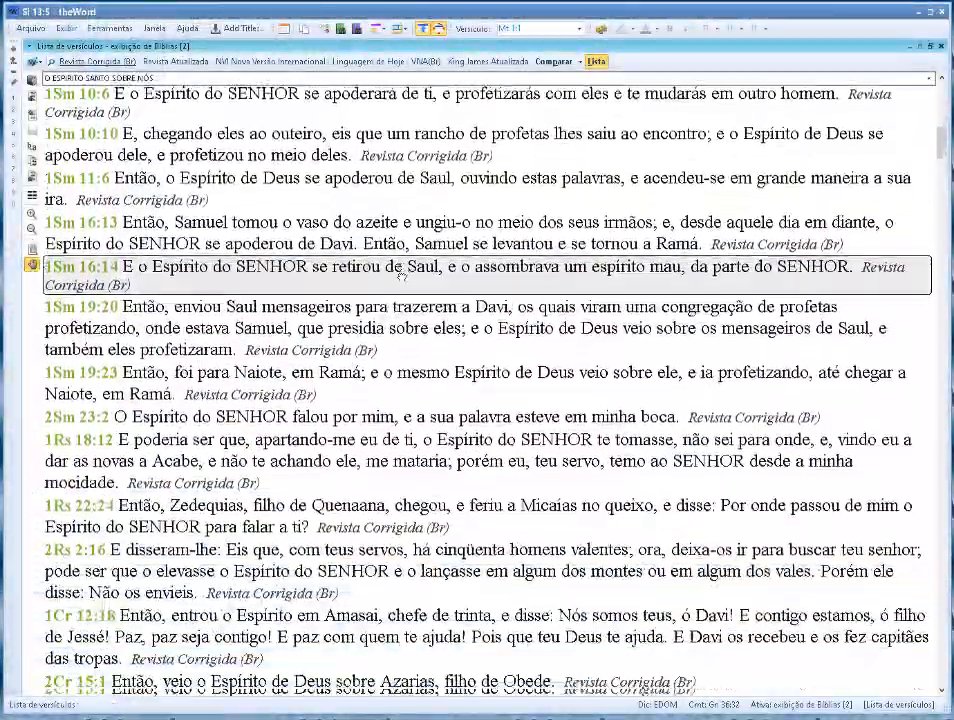
scroll(401, 276, down, 2)
scroll(401, 276, up, 6)
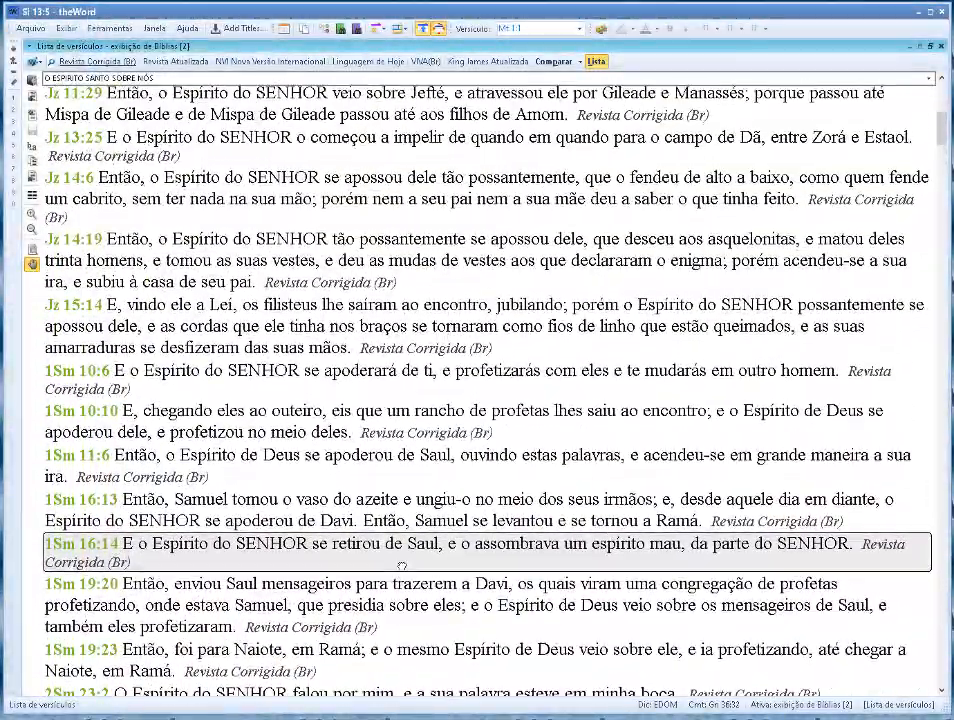
scroll(401, 566, down, 7)
scroll(413, 347, up, 3)
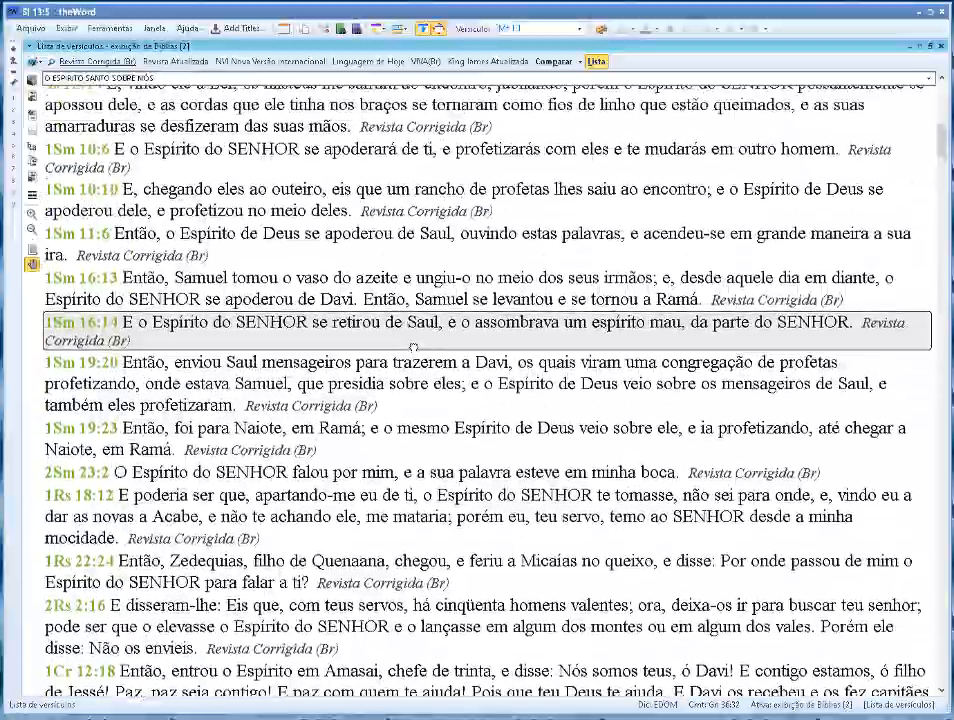
scroll(413, 347, up, 4)
scroll(413, 347, down, 4)
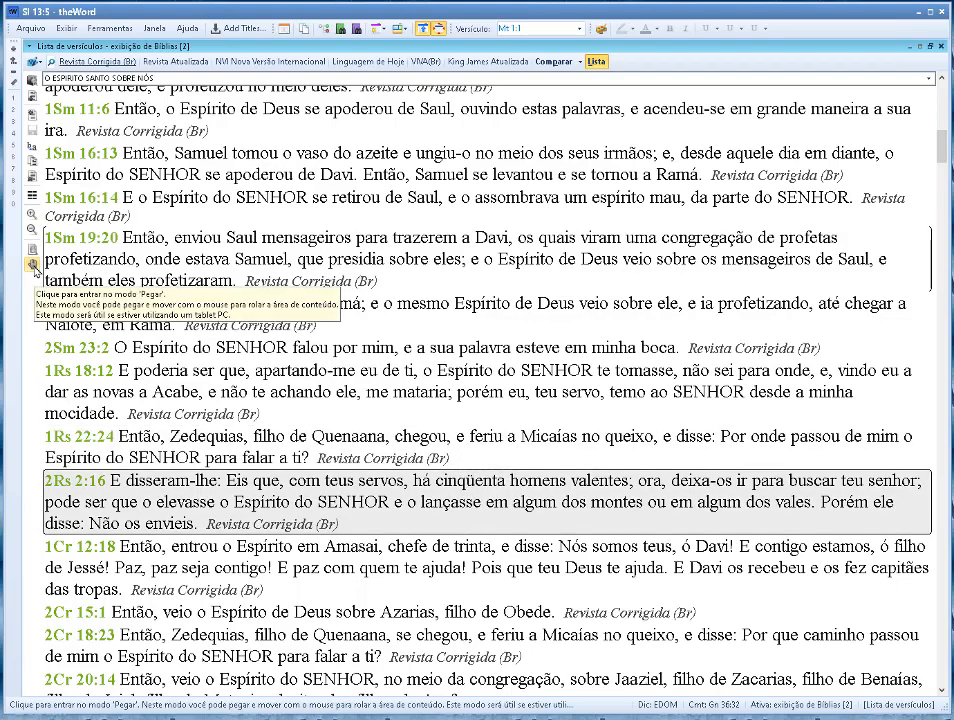
scroll(477, 345, down, 3)
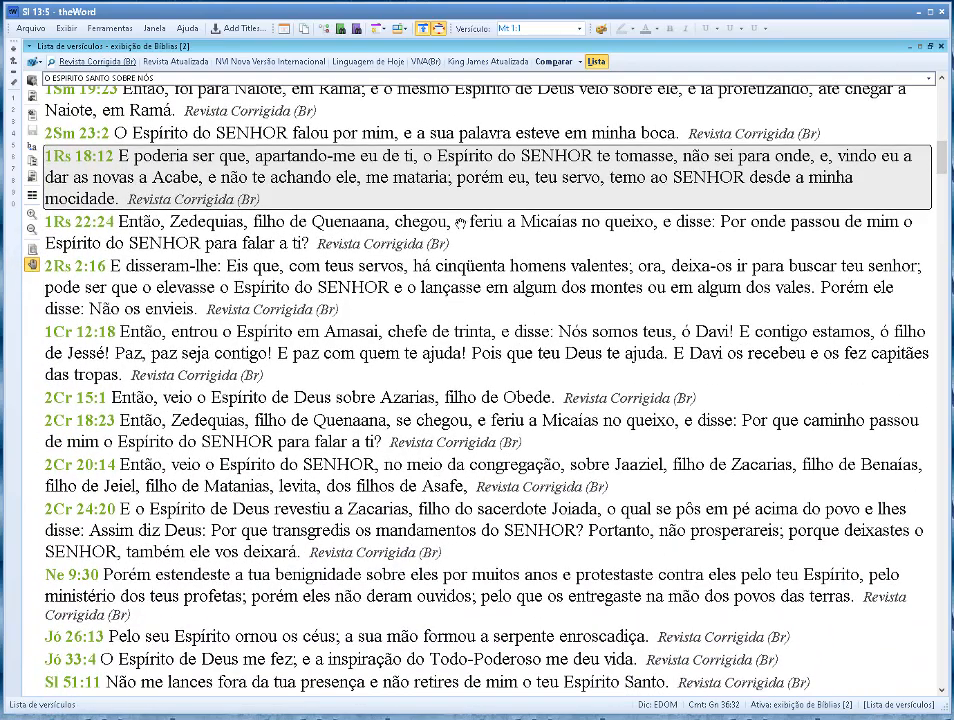
click(418, 351)
scroll(446, 352, down, 2)
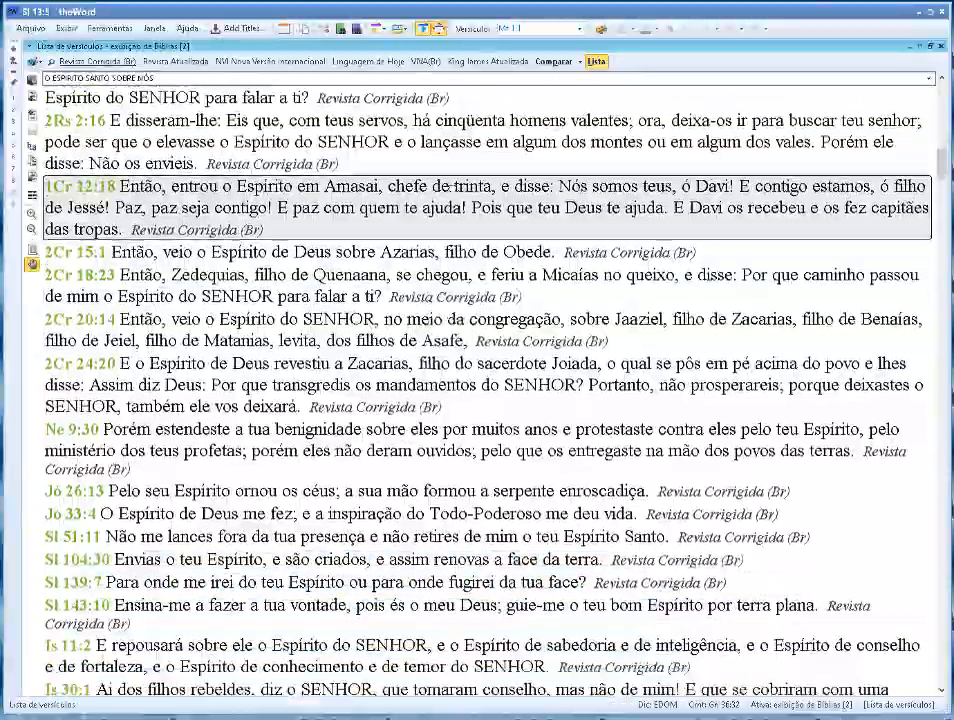
scroll(450, 220, up, 4)
scroll(457, 485, down, 4)
scroll(470, 192, up, 6)
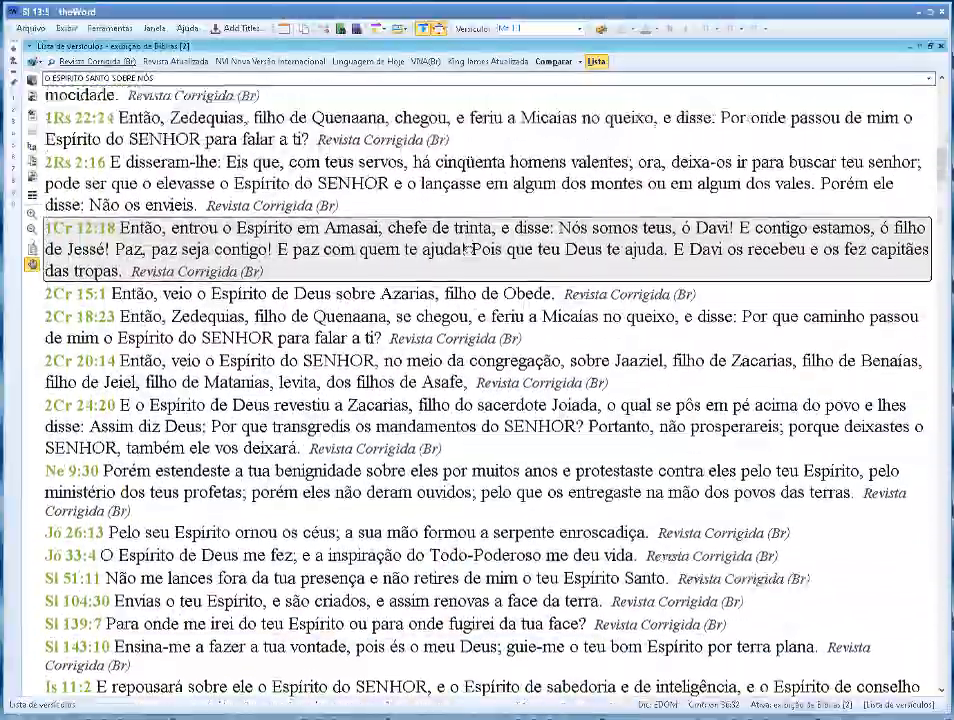
scroll(490, 160, down, 6)
scroll(497, 148, down, 1)
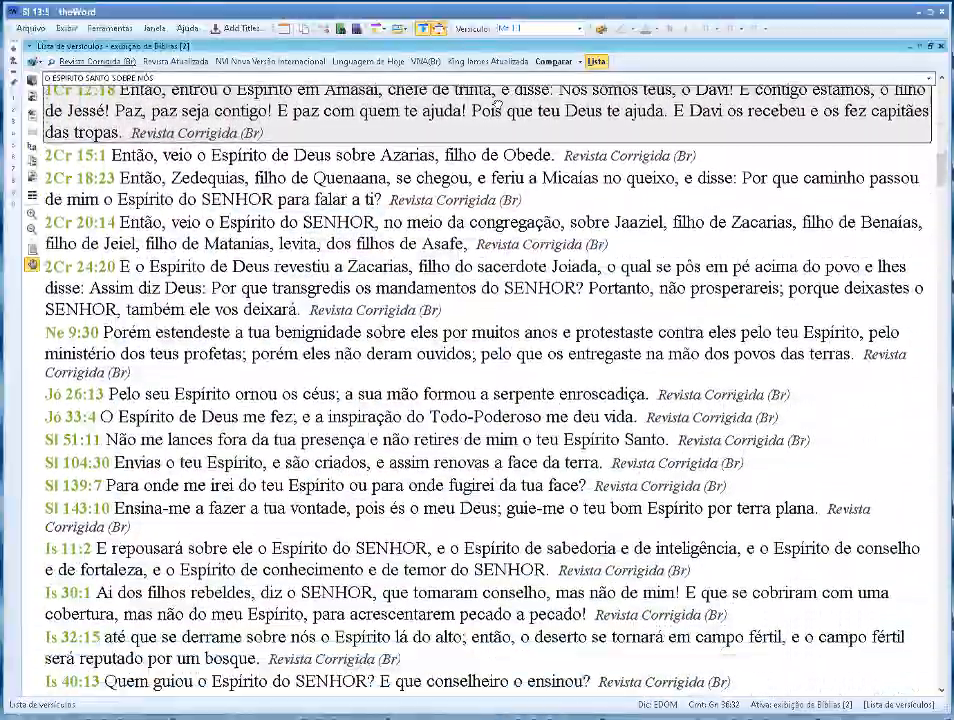